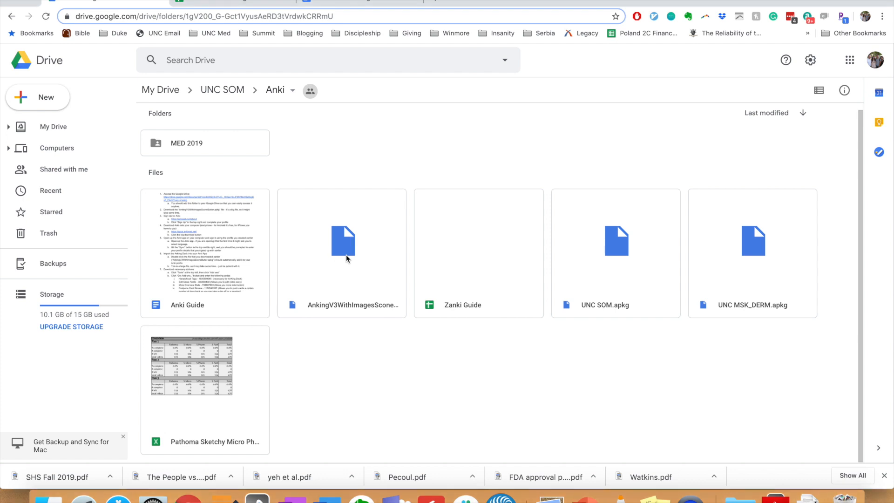
Download the 779.2MB AnkingV3WithImagesSconeButter.apkg from Google Drive despite the virus-scan warning
{"action": "left_click", "coordinate": [359, 255]}
{"action": "double_click", "coordinate": [358, 255]}
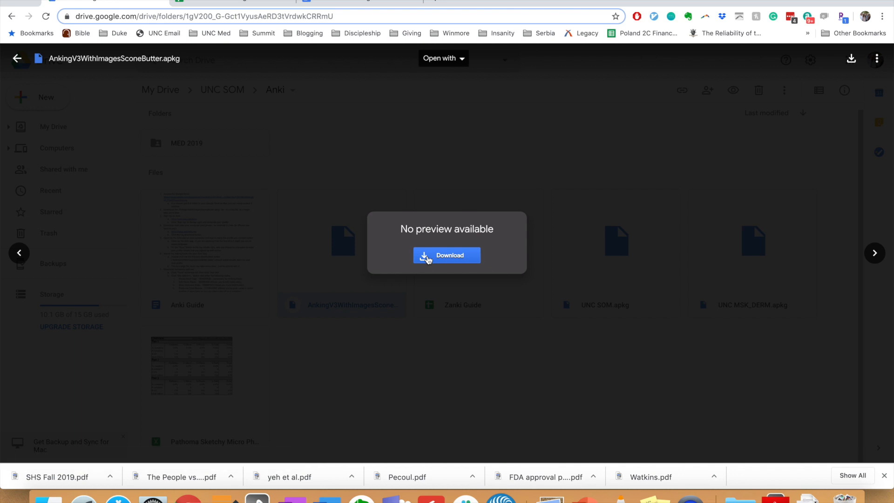
{"action": "left_click", "coordinate": [427, 257]}
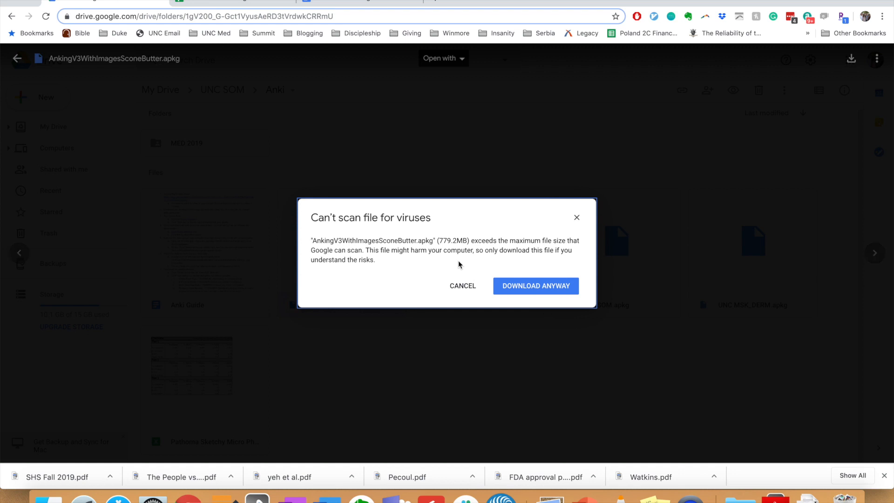
{"action": "left_click", "coordinate": [522, 287]}
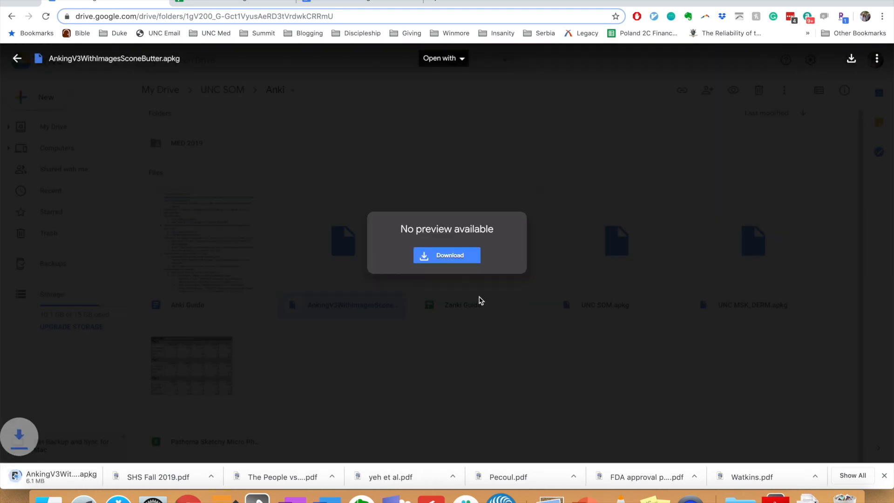
{"action": "left_click", "coordinate": [485, 177]}
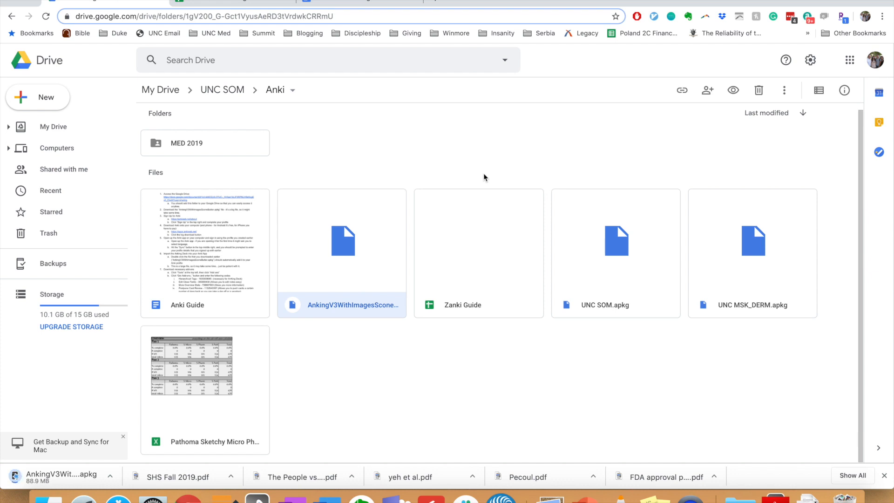
Go to ankiweb.net in a new tab, view its Sign up page, then reload ankiweb.net
{"action": "left_click", "coordinate": [437, 1]}
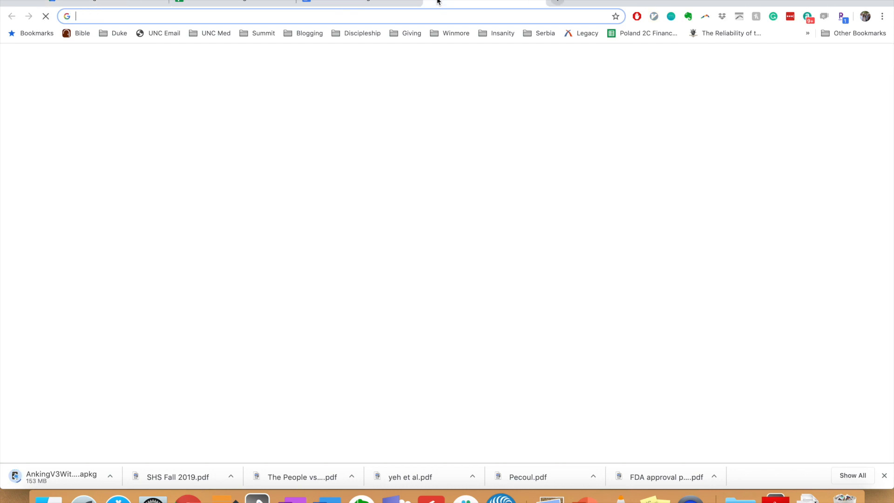
{"action": "type", "text": "ankiweb.net"}
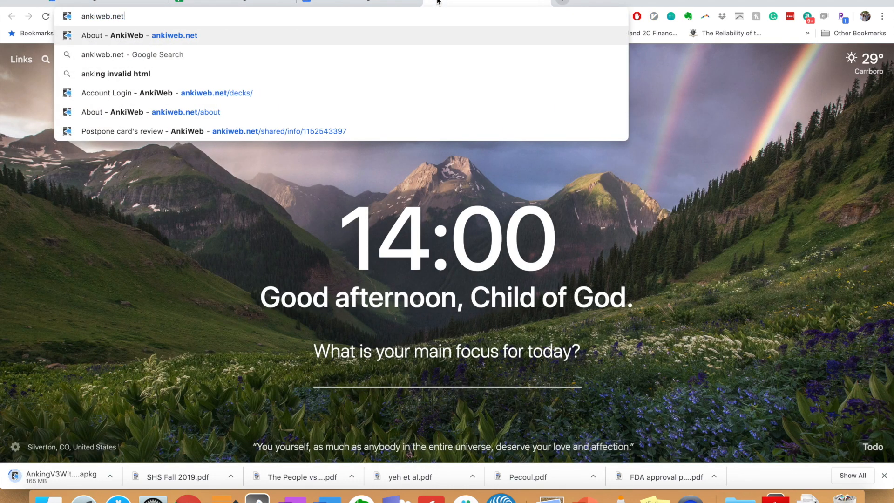
{"action": "key", "text": "Return"}
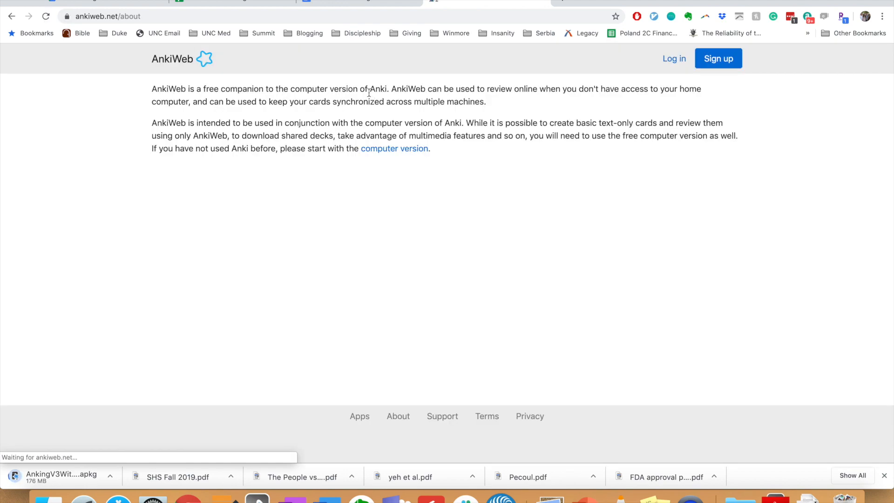
{"action": "left_click", "coordinate": [720, 61]}
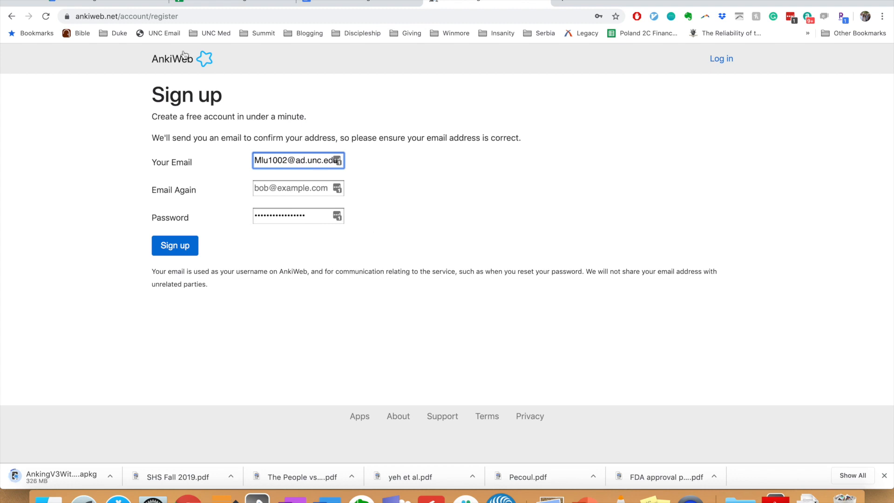
{"action": "left_click_drag", "start_coordinate": [196, 18], "coordinate": [23, 23]}
{"action": "type", "text": "ankiweb.net"}
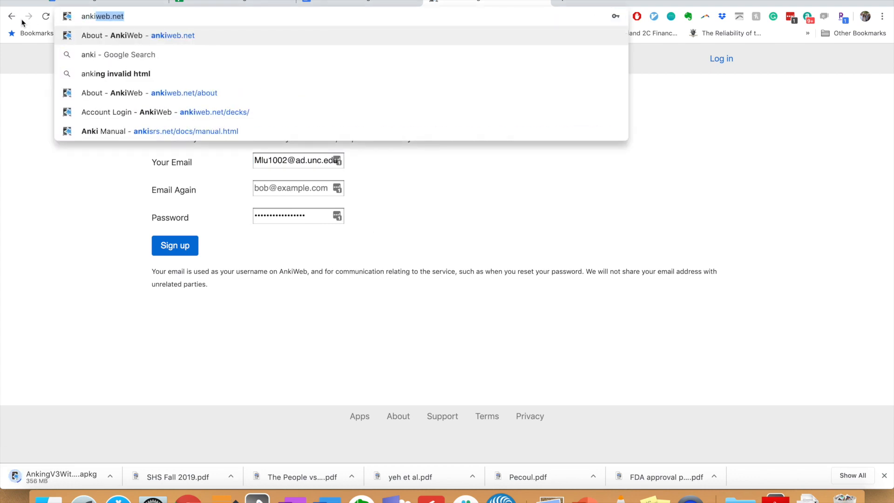
{"action": "key", "text": "Return"}
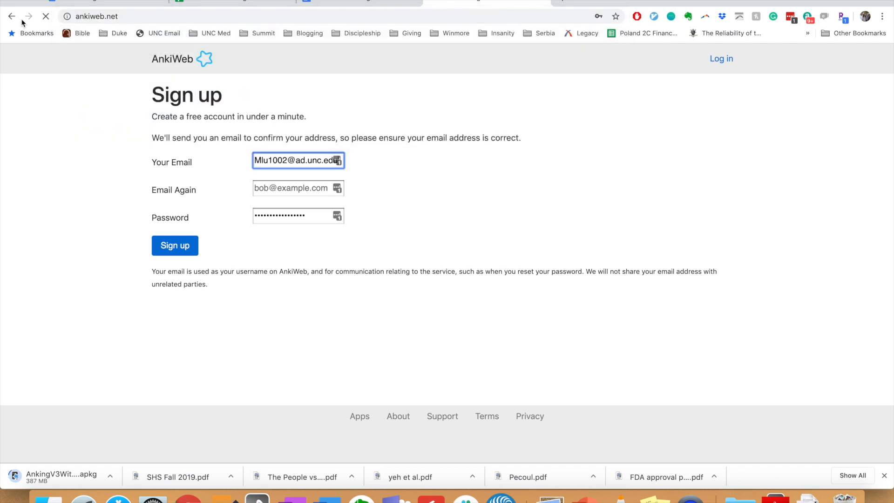
Download the standard Anki 2.1.14 for Mac OS X 10.12+ (anki-2.1.14-mac.dmg), then switch to the desktop
{"action": "left_click", "coordinate": [391, 150]}
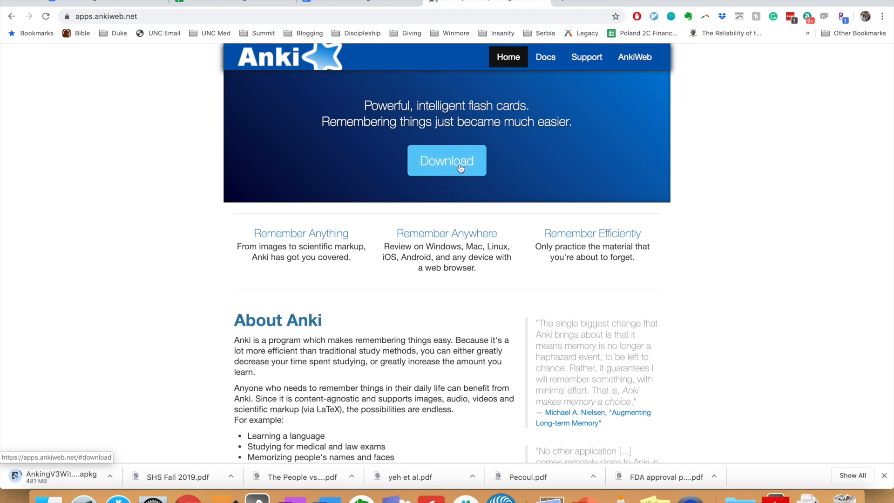
{"action": "left_click", "coordinate": [461, 168]}
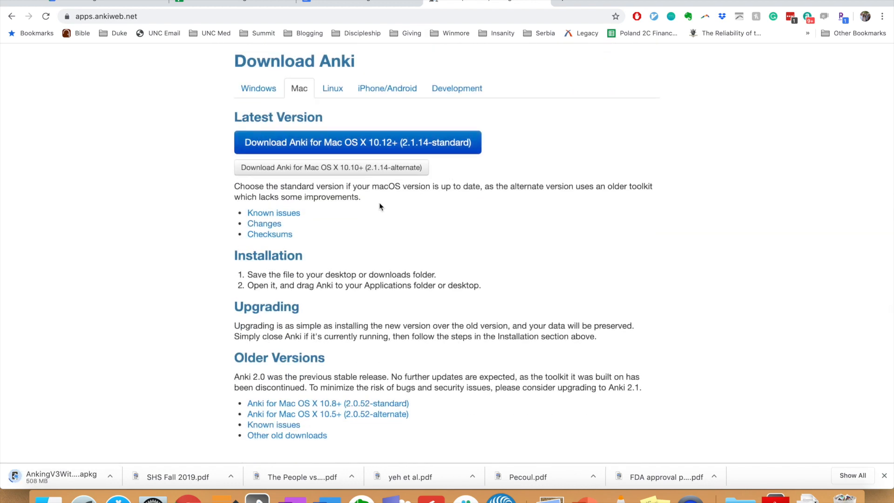
{"action": "left_click", "coordinate": [324, 144]}
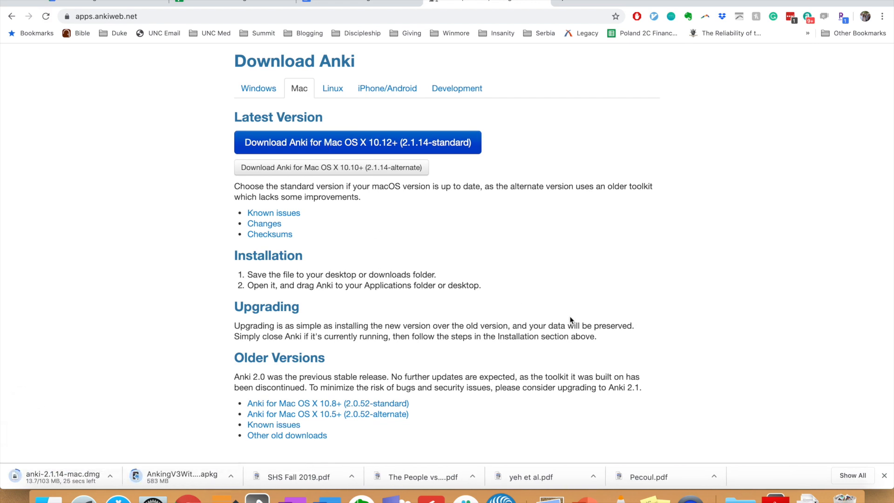
{"action": "left_click", "coordinate": [740, 497]}
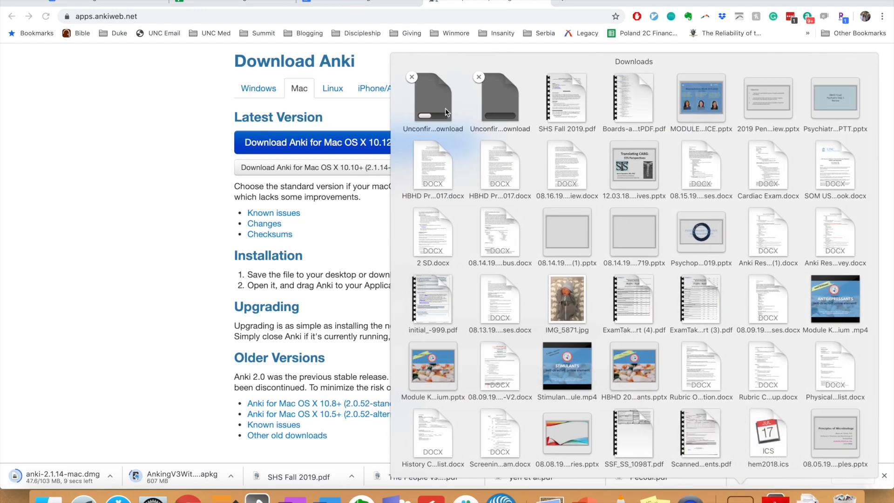
{"action": "left_click", "coordinate": [157, 222]}
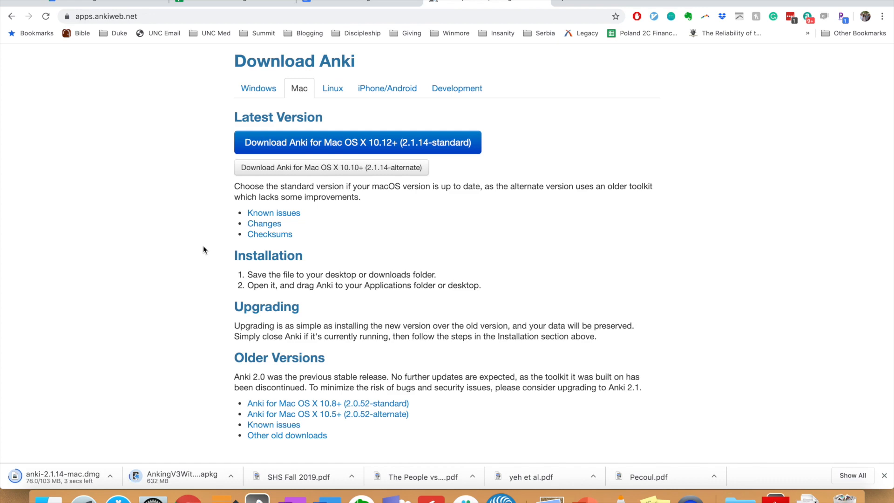
{"action": "key", "text": "ctrl+Right"}
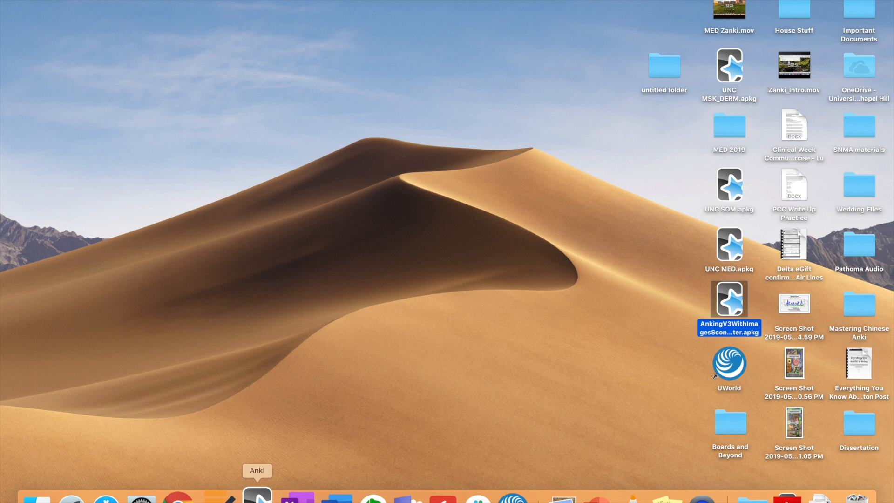
Launch Anki into a profile's Decks screen, cancel the AnkiWeb sync login, and show Downloads
{"action": "left_click", "coordinate": [257, 495]}
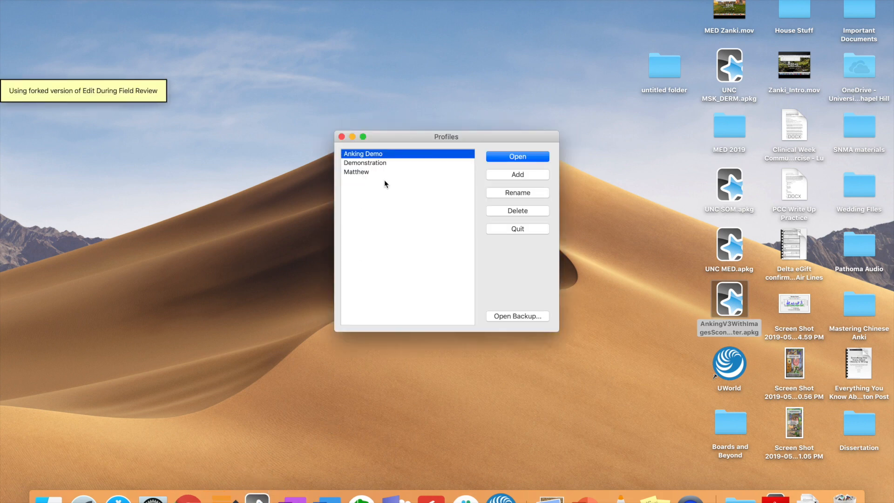
{"action": "double_click", "coordinate": [366, 154]}
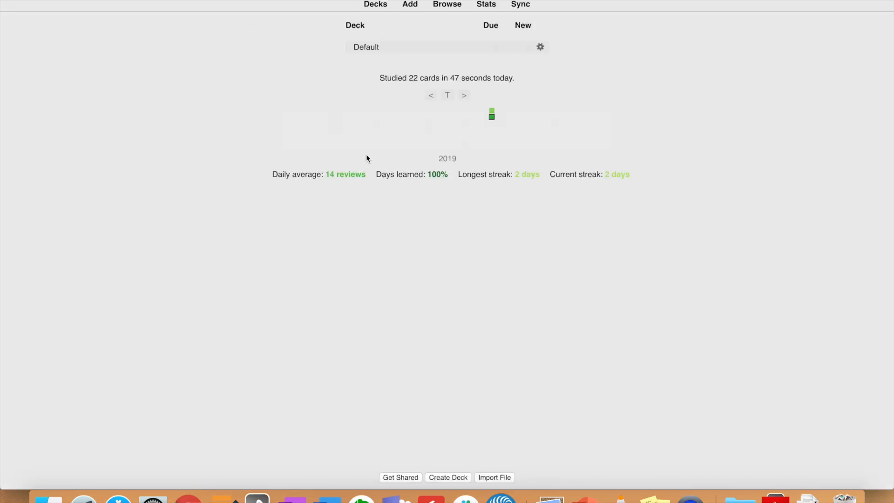
{"action": "left_click", "coordinate": [525, 5]}
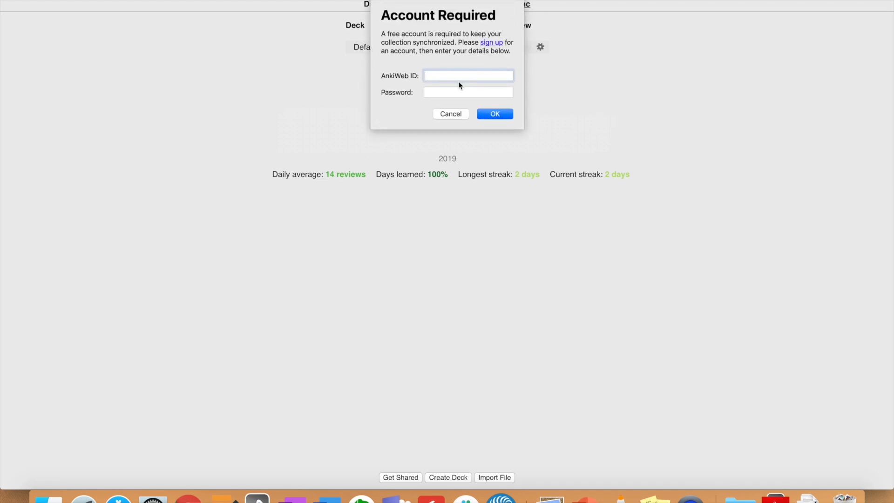
{"action": "left_click", "coordinate": [450, 114]}
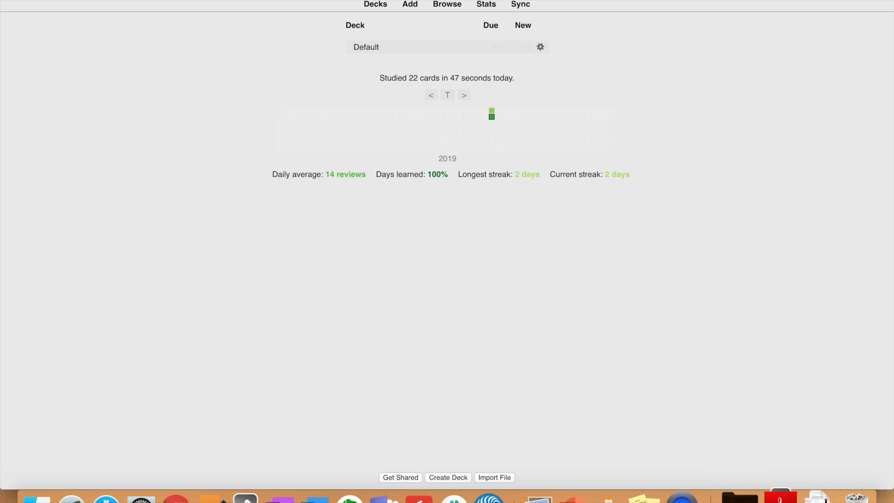
{"action": "left_click", "coordinate": [738, 497]}
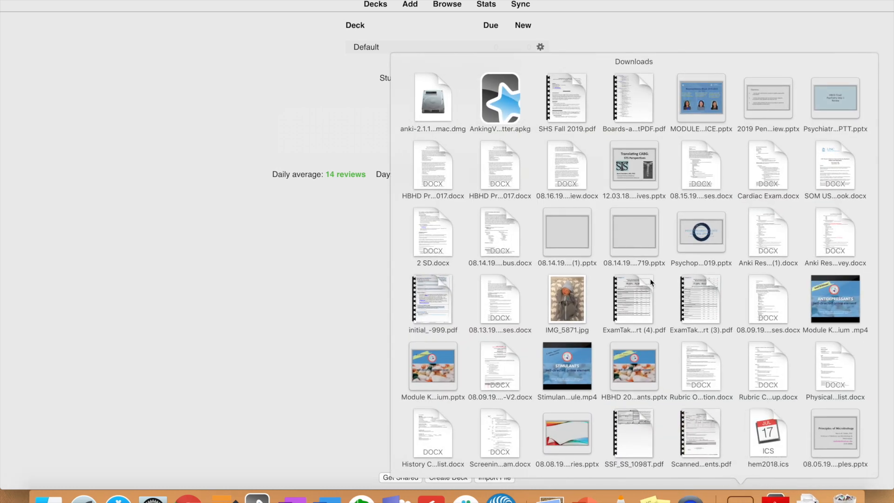
Import AnkingV3WithImagesSconeButter.apkg from Downloads, adding 22726 notes, and close the results
{"action": "left_click", "coordinate": [500, 102]}
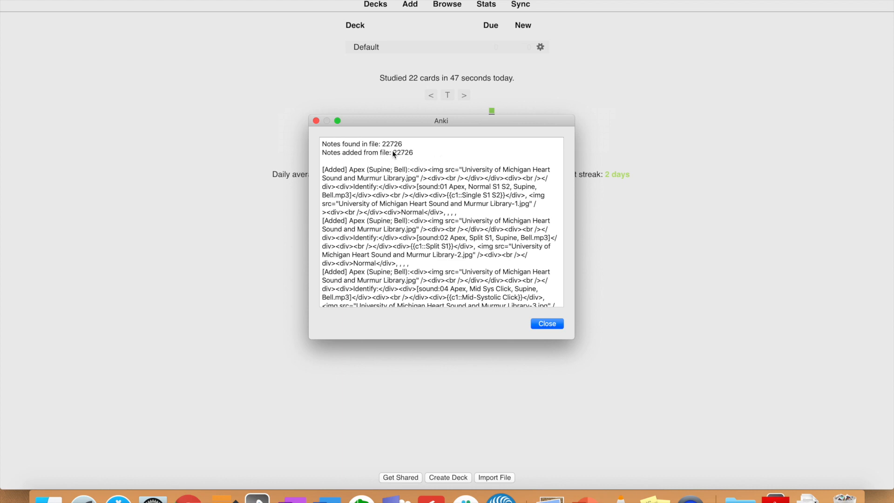
{"action": "left_click", "coordinate": [548, 325]}
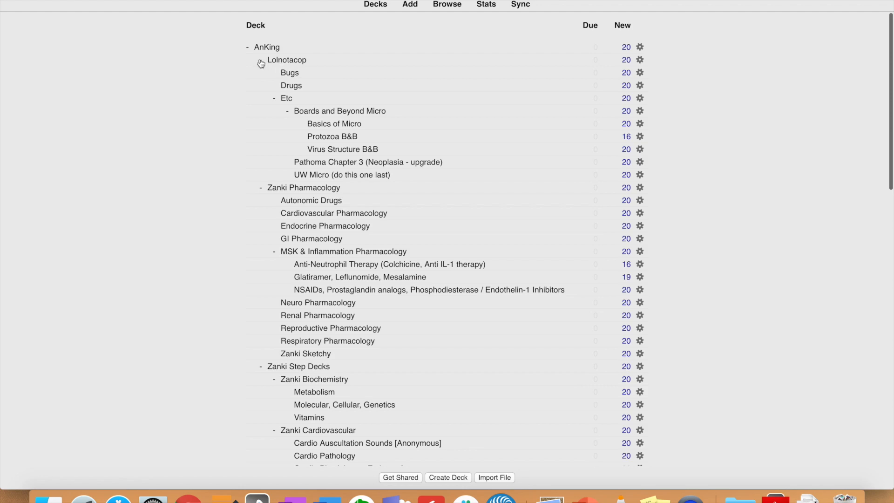
Collapse the Lolnotacop and Zanki Pharmacology subdecks, keeping Zanki Step Decks expanded
{"action": "scroll", "coordinate": [264, 213], "scroll_direction": "down", "scroll_amount": 10}
{"action": "scroll", "coordinate": [264, 213], "scroll_direction": "up", "scroll_amount": 10}
{"action": "left_click", "coordinate": [261, 61]}
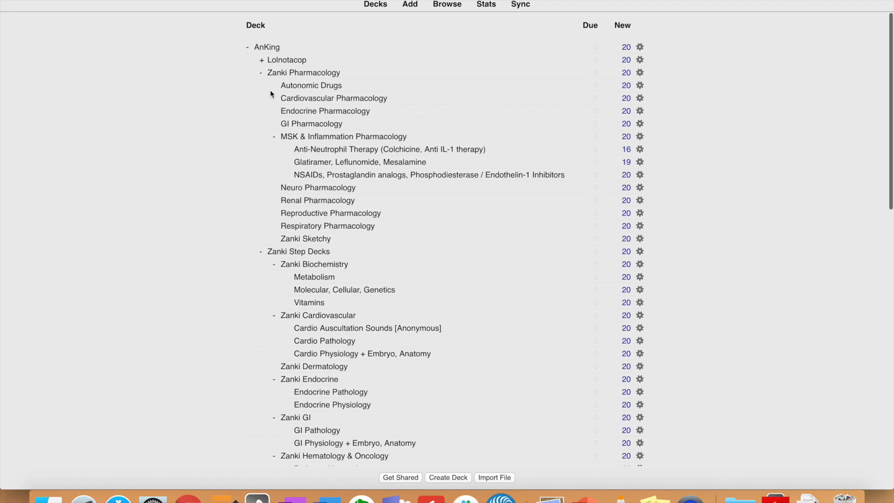
{"action": "left_click", "coordinate": [260, 73]}
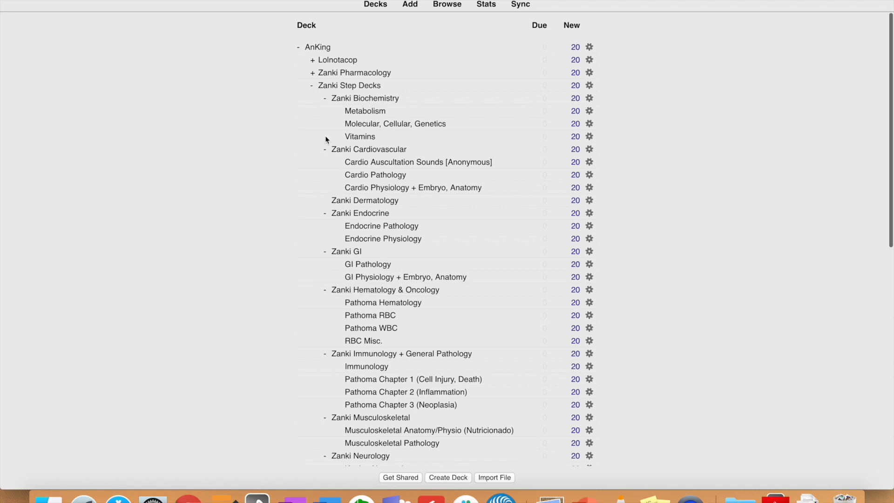
{"action": "left_click", "coordinate": [311, 86]}
{"action": "left_click", "coordinate": [361, 86]}
Collapse each Zanki subject deck, Biochemistry through Respiratory, then collapse Zanki Step Decks
{"action": "left_click", "coordinate": [325, 98]}
{"action": "left_click", "coordinate": [325, 111]}
{"action": "left_click", "coordinate": [325, 135]}
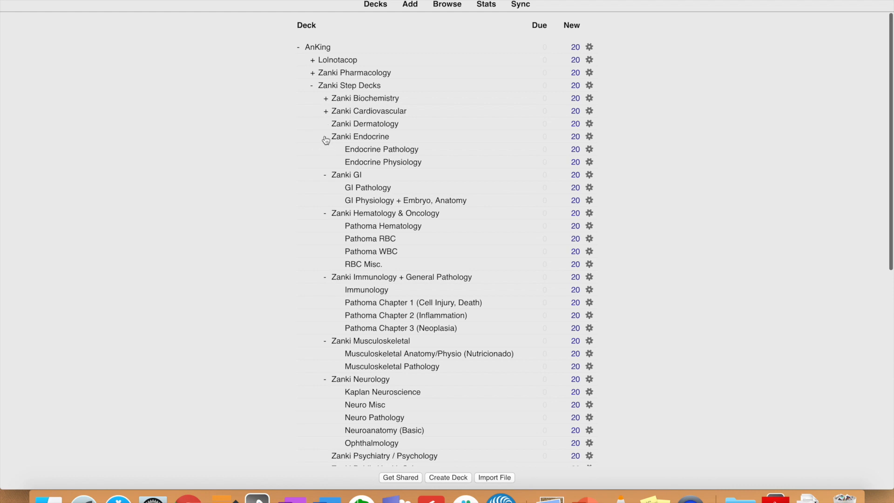
{"action": "left_click", "coordinate": [325, 150]}
{"action": "left_click", "coordinate": [325, 163]}
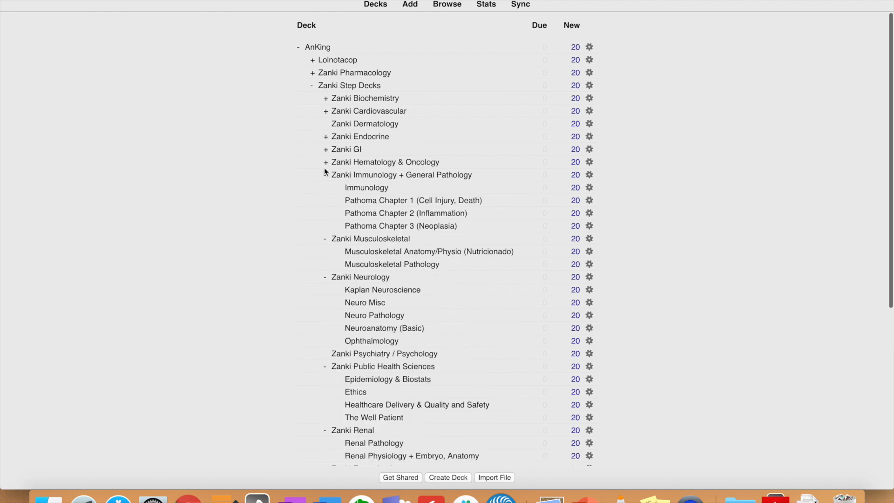
{"action": "left_click", "coordinate": [325, 176]}
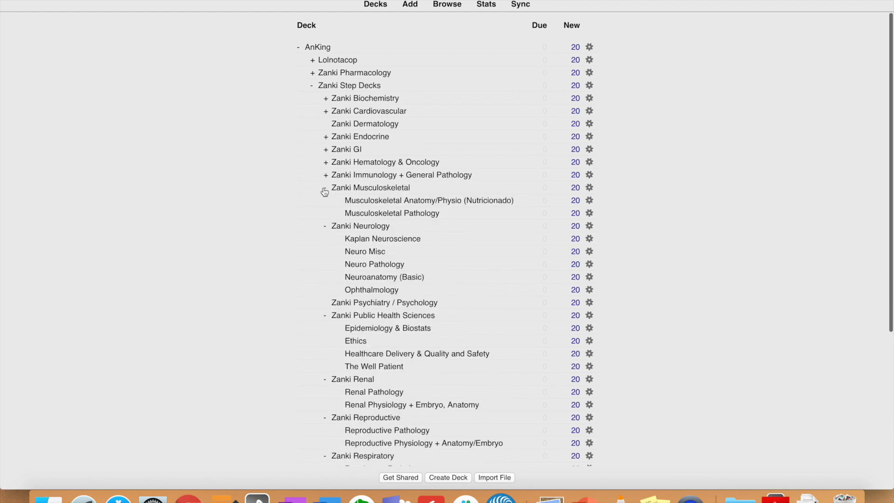
{"action": "left_click", "coordinate": [325, 188]}
{"action": "left_click", "coordinate": [326, 200]}
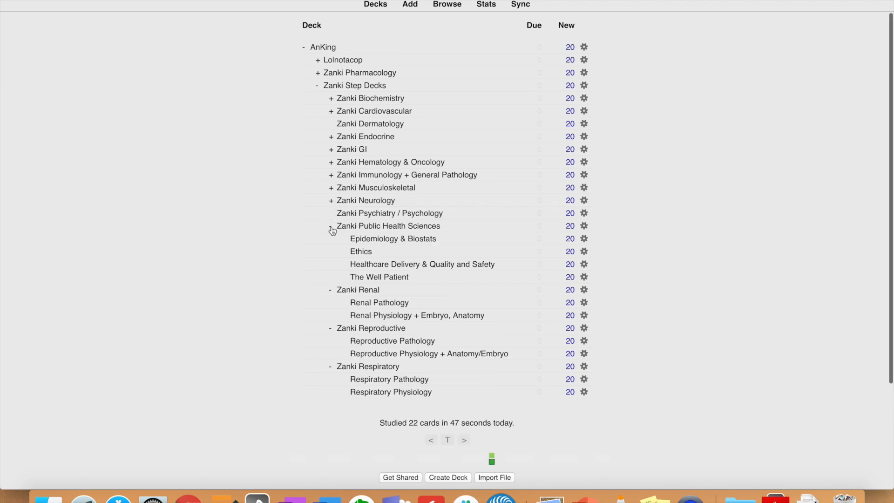
{"action": "left_click", "coordinate": [331, 227]}
{"action": "left_click", "coordinate": [330, 240]}
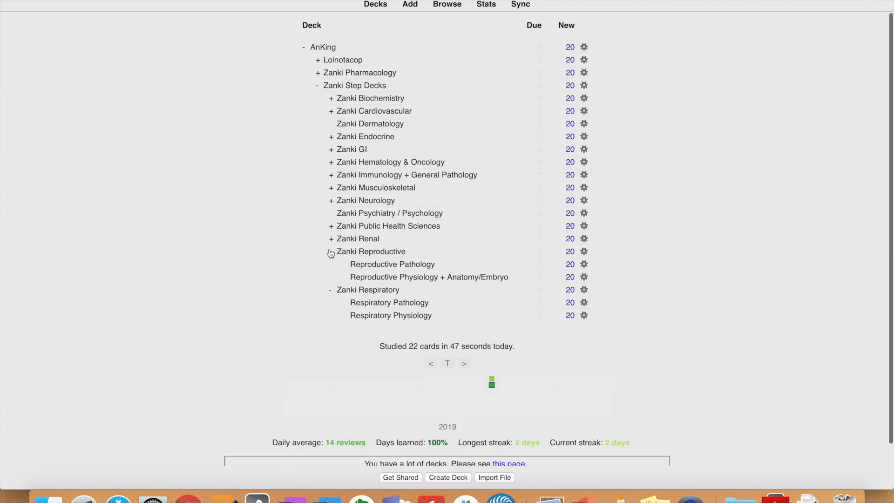
{"action": "left_click", "coordinate": [330, 252]}
{"action": "left_click", "coordinate": [346, 264]}
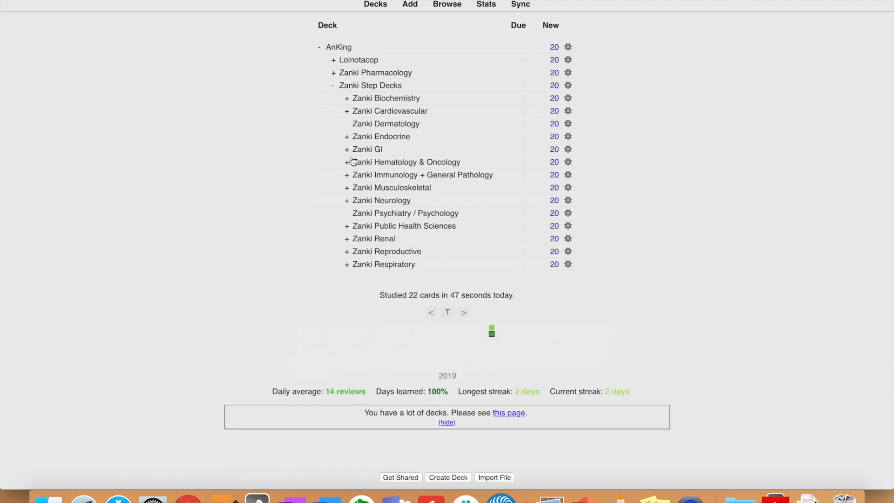
{"action": "left_click", "coordinate": [333, 87]}
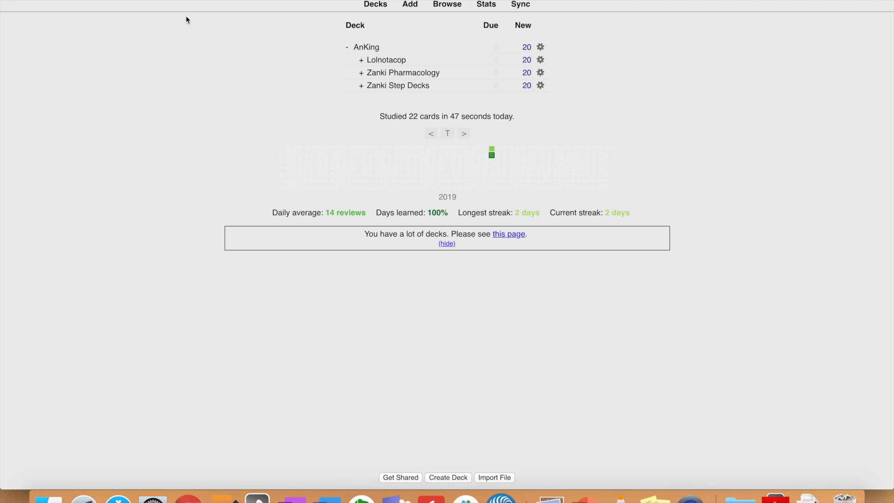
Install the Hierarchical Tags add-on by pasting its code from the list into Tools > Add-ons
{"action": "left_click", "coordinate": [131, 4]}
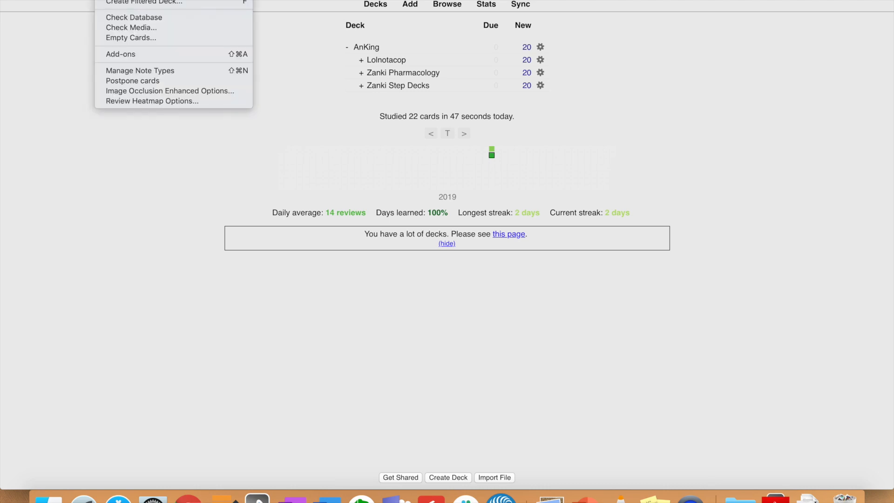
{"action": "left_click", "coordinate": [141, 53]}
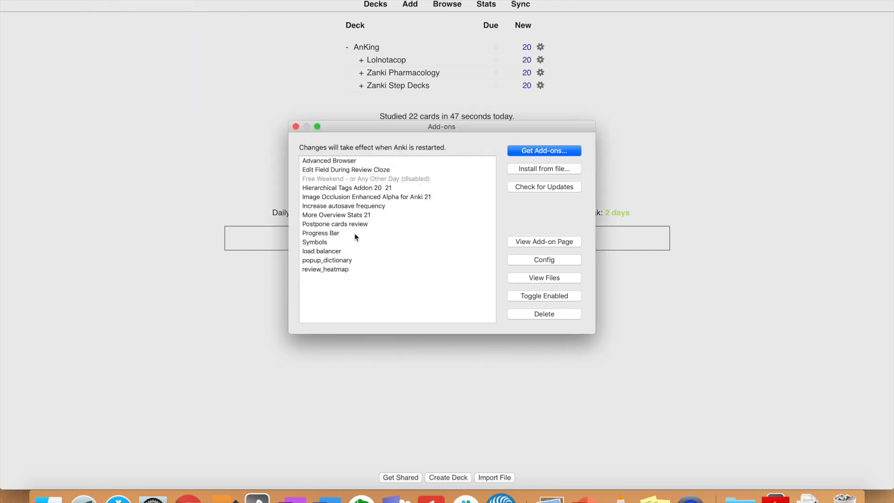
{"action": "left_click", "coordinate": [549, 151]}
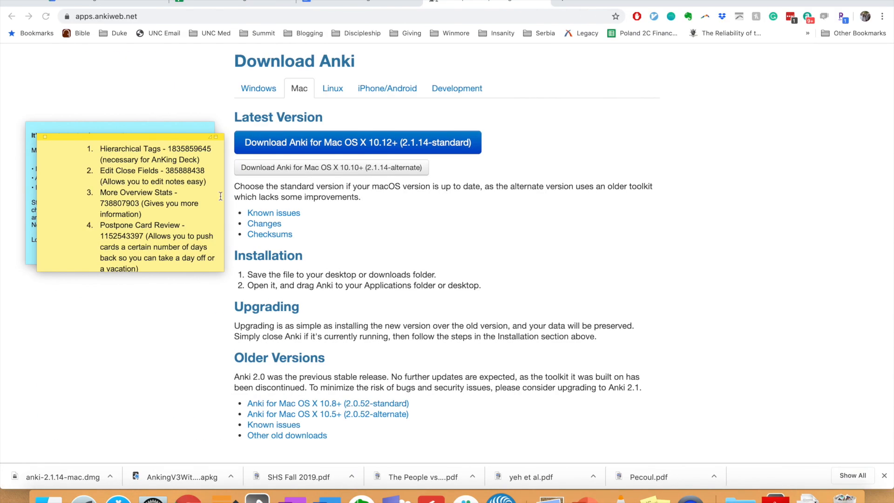
{"action": "scroll", "coordinate": [182, 189], "scroll_direction": "up", "scroll_amount": 3}
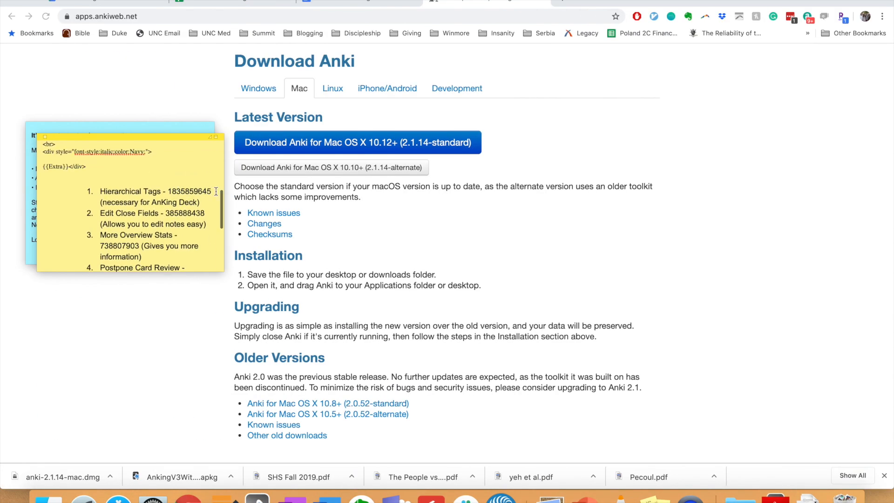
{"action": "left_click_drag", "start_coordinate": [216, 191], "coordinate": [170, 192]}
{"action": "key", "text": "super+c"}
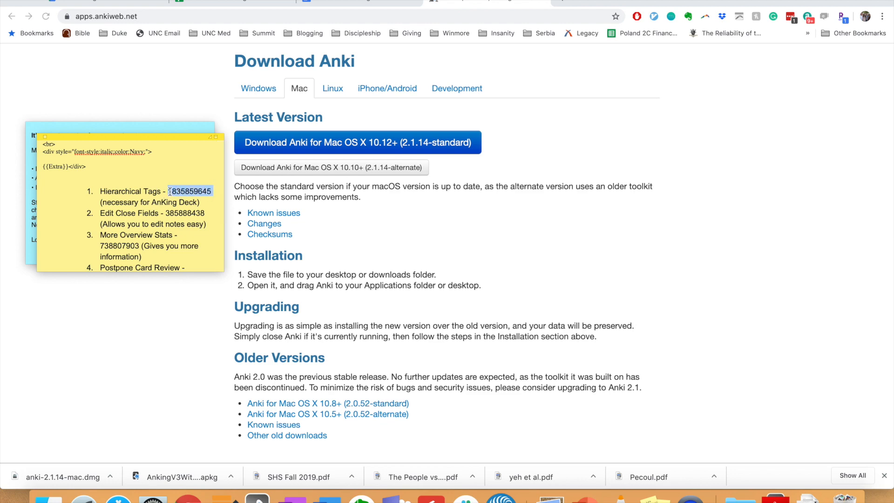
{"action": "key", "text": "ctrl+Right"}
{"action": "key", "text": "super+v"}
{"action": "left_click", "coordinate": [496, 274]}
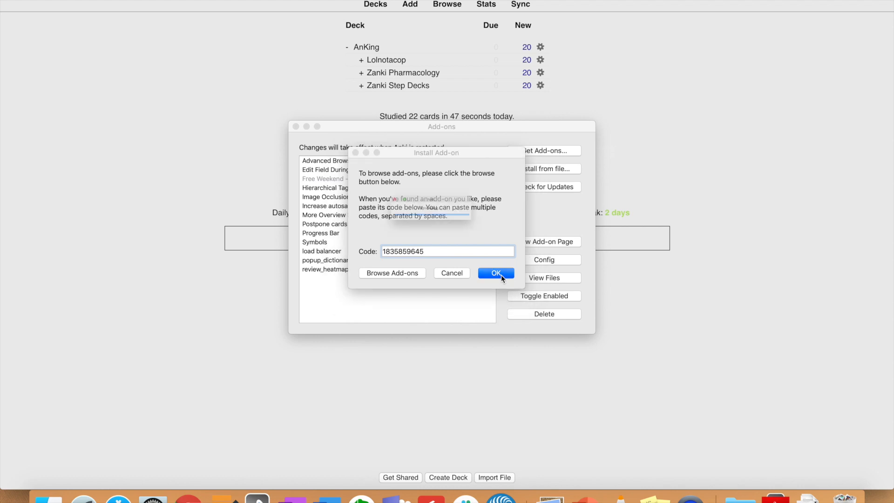
Install the Edit Close Fields add-on from its copied code
{"action": "key", "text": "ctrl+Left"}
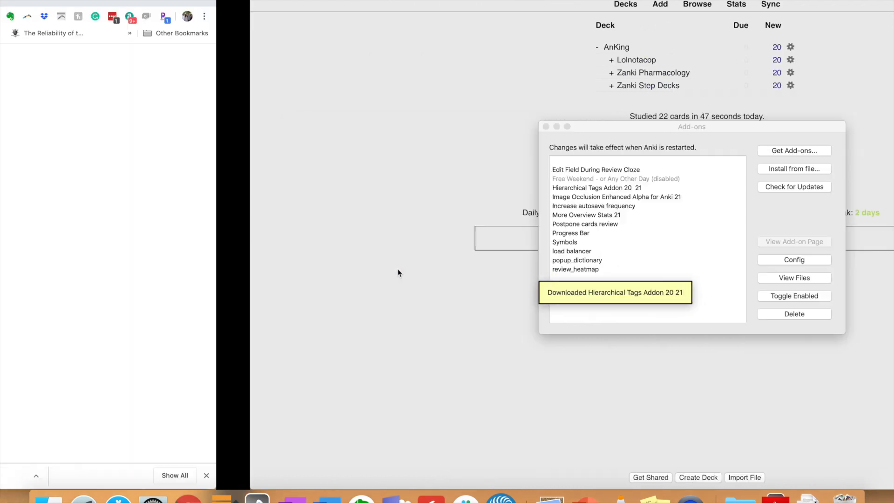
{"action": "double_click", "coordinate": [205, 213]}
{"action": "key", "text": "super+c"}
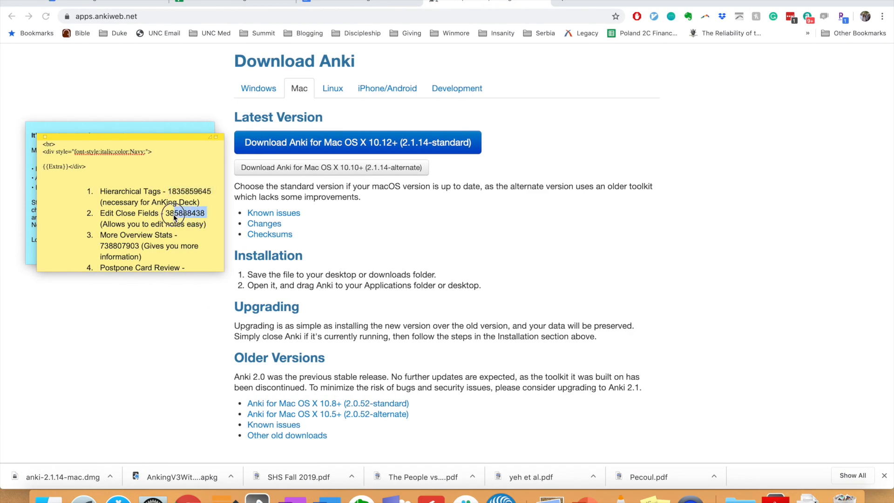
{"action": "key", "text": "ctrl+Right"}
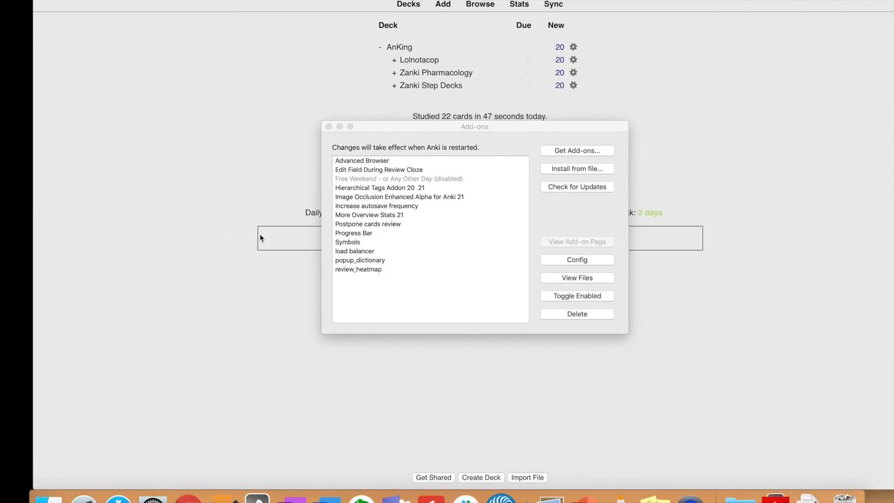
{"action": "left_click", "coordinate": [535, 158]}
{"action": "key", "text": "super+v"}
{"action": "left_click", "coordinate": [497, 273]}
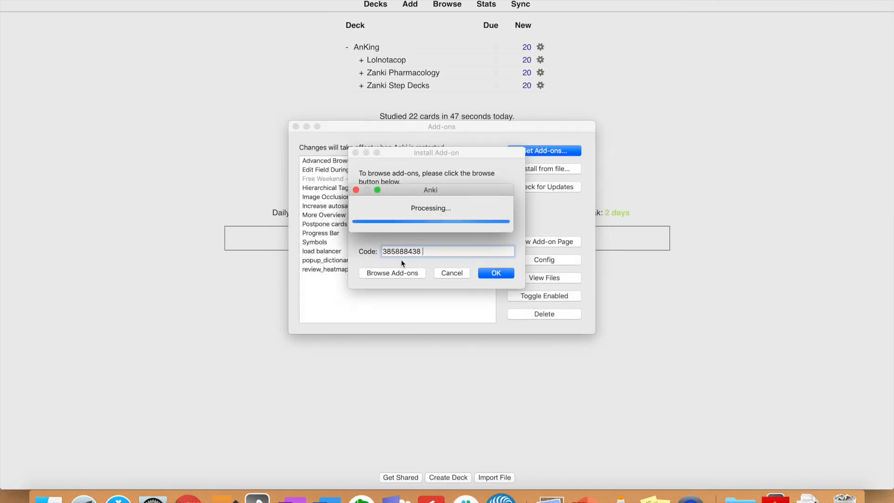
Install the Postpone Card Review add-on from its code and close the Add-ons window
{"action": "key", "text": "ctrl+Left"}
{"action": "scroll", "coordinate": [158, 224], "scroll_direction": "down", "scroll_amount": 3}
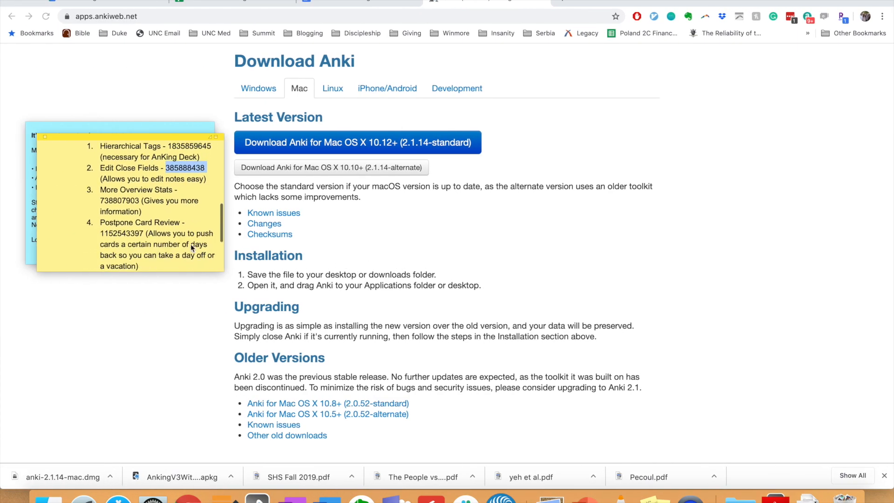
{"action": "left_click", "coordinate": [139, 199]}
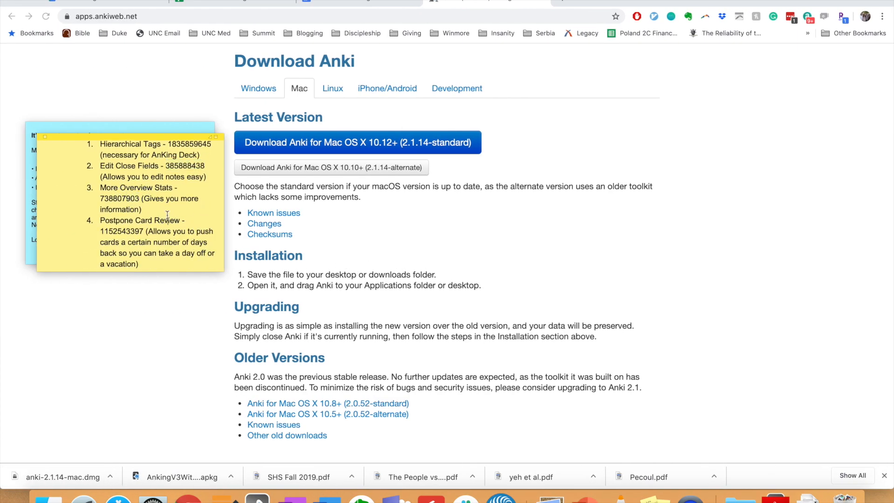
{"action": "scroll", "coordinate": [149, 205], "scroll_direction": "down", "scroll_amount": 3}
{"action": "left_click", "coordinate": [142, 197]}
{"action": "double_click", "coordinate": [143, 197]}
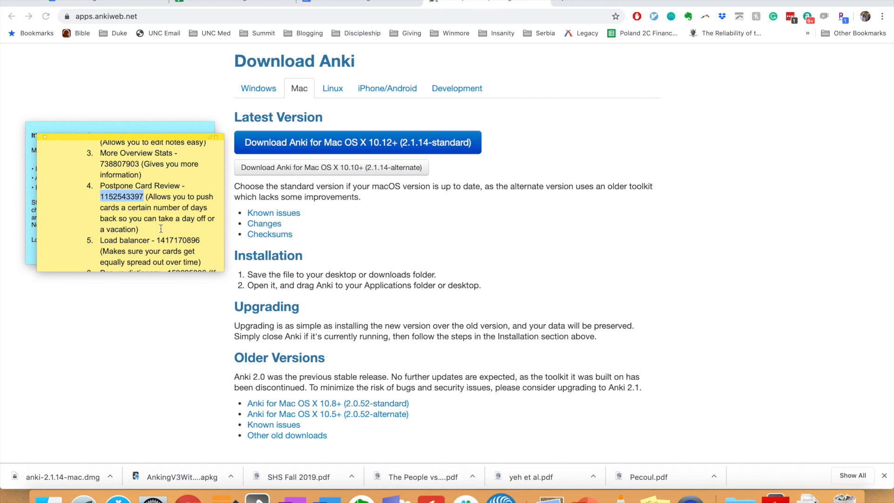
{"action": "scroll", "coordinate": [160, 228], "scroll_direction": "down", "scroll_amount": 2}
{"action": "left_click_drag", "start_coordinate": [202, 217], "coordinate": [168, 219]}
{"action": "scroll", "coordinate": [157, 218], "scroll_direction": "down", "scroll_amount": 2}
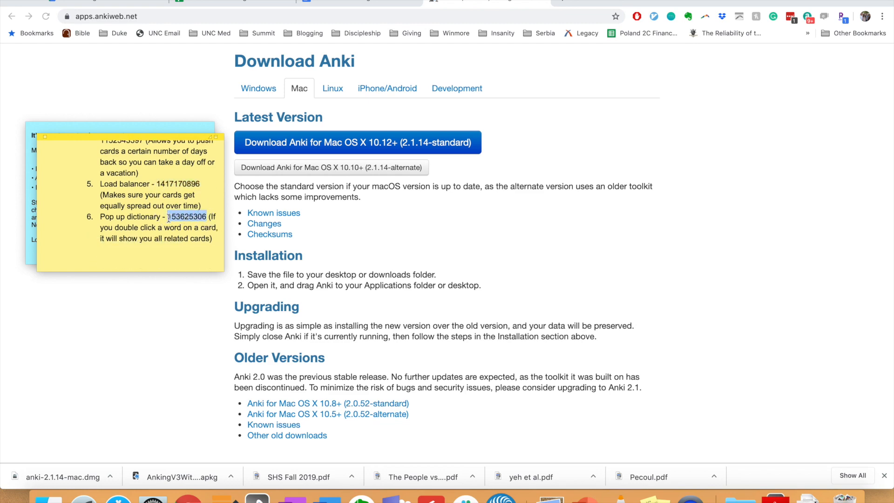
{"action": "key", "text": "super+Tab"}
{"action": "left_click", "coordinate": [537, 150]}
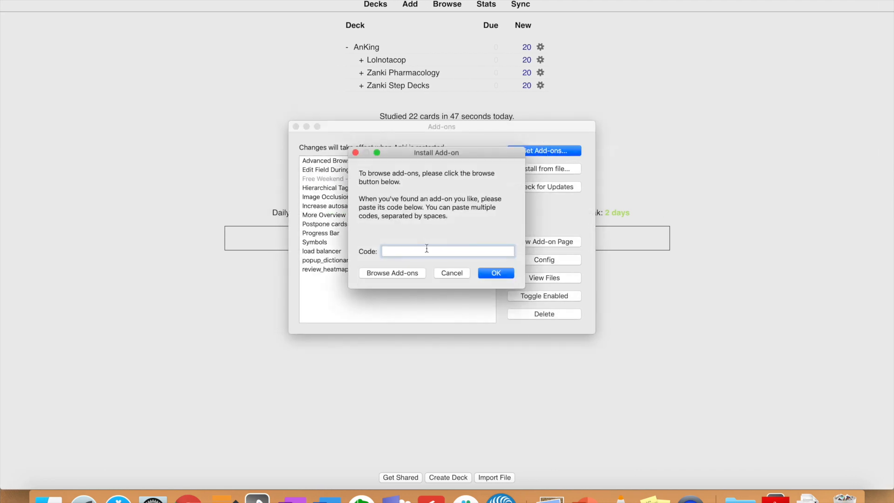
{"action": "left_click", "coordinate": [496, 274]}
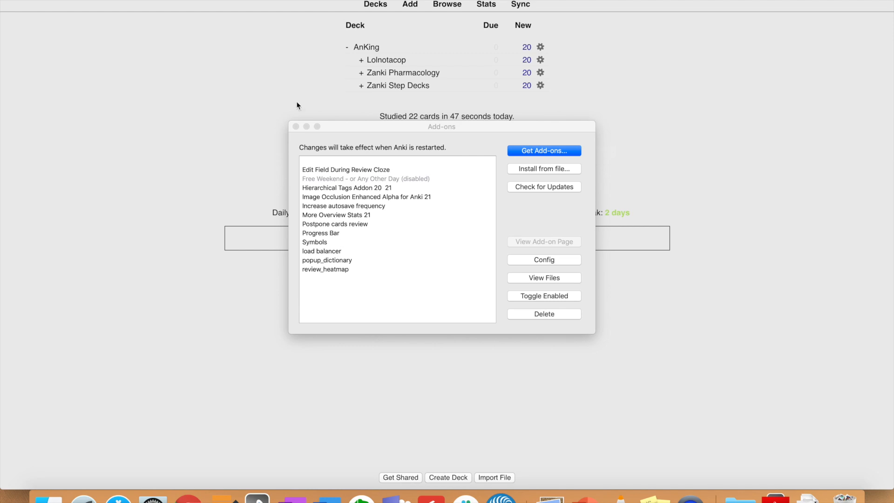
{"action": "left_click", "coordinate": [296, 127]}
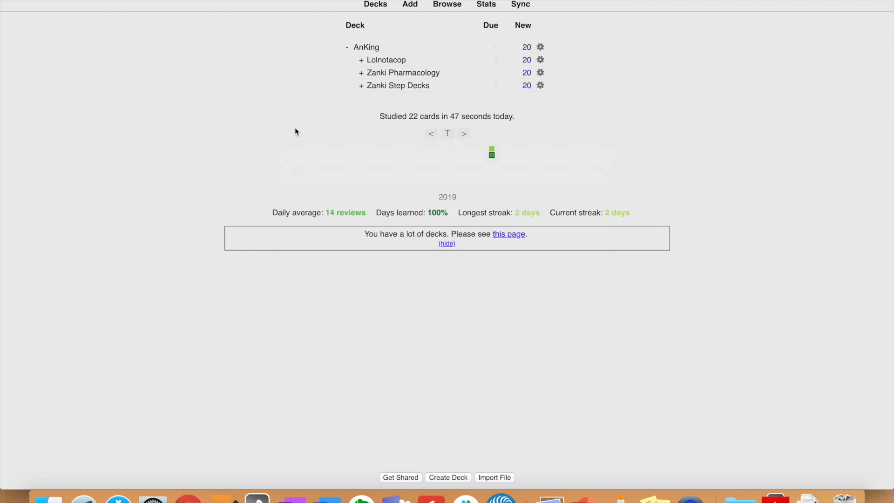
Open the card browser, collapse its deck tree, and list all cards in the AnKing deck
{"action": "left_click", "coordinate": [451, 9]}
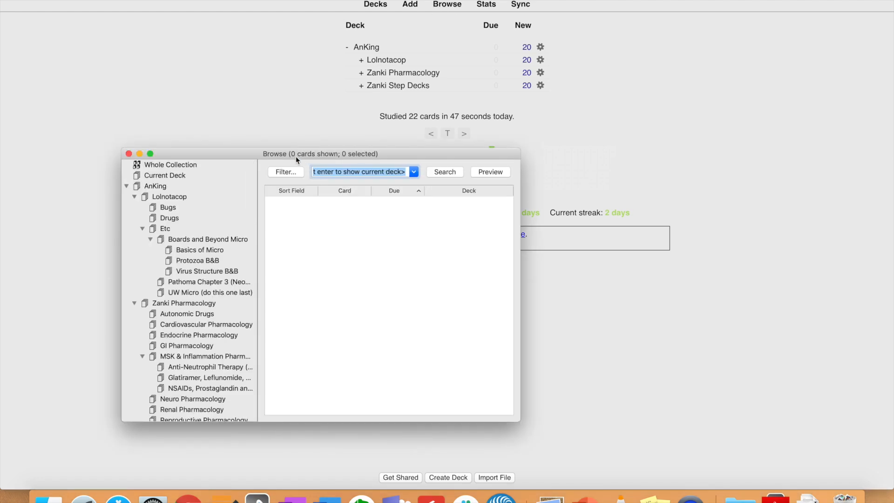
{"action": "left_click_drag", "start_coordinate": [248, 157], "coordinate": [308, 80]}
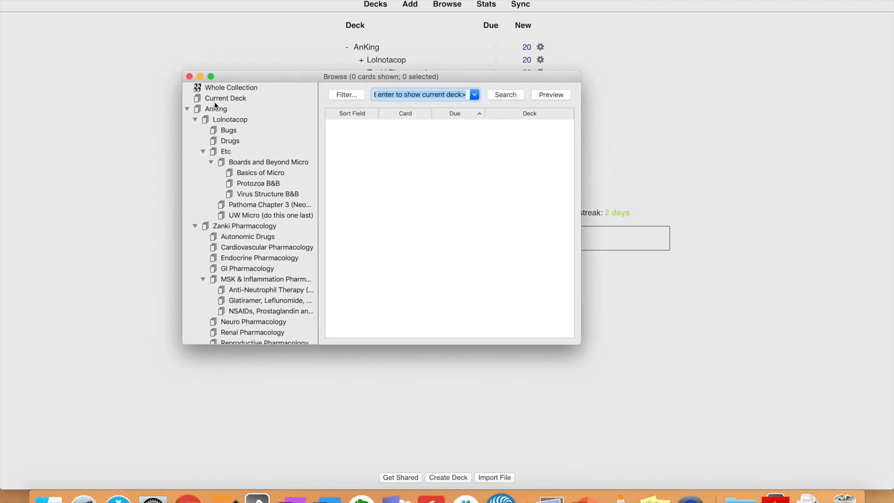
{"action": "left_click", "coordinate": [195, 120]}
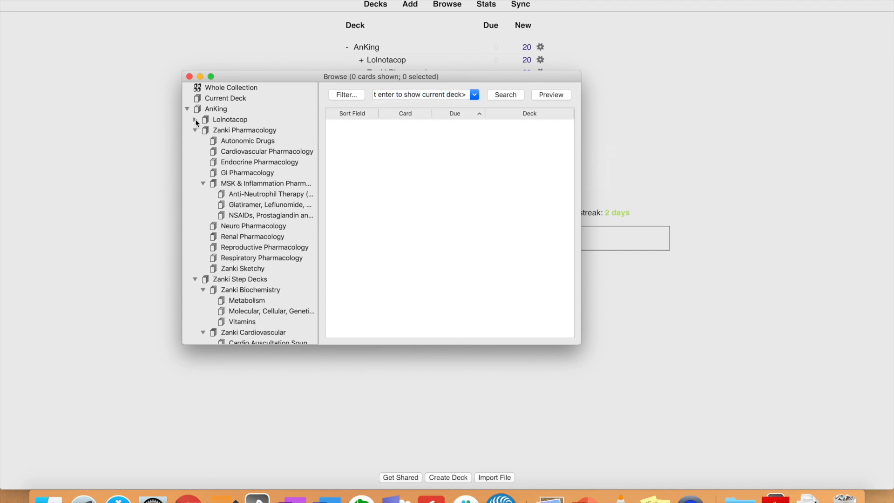
{"action": "left_click", "coordinate": [195, 130]}
{"action": "left_click", "coordinate": [195, 140]}
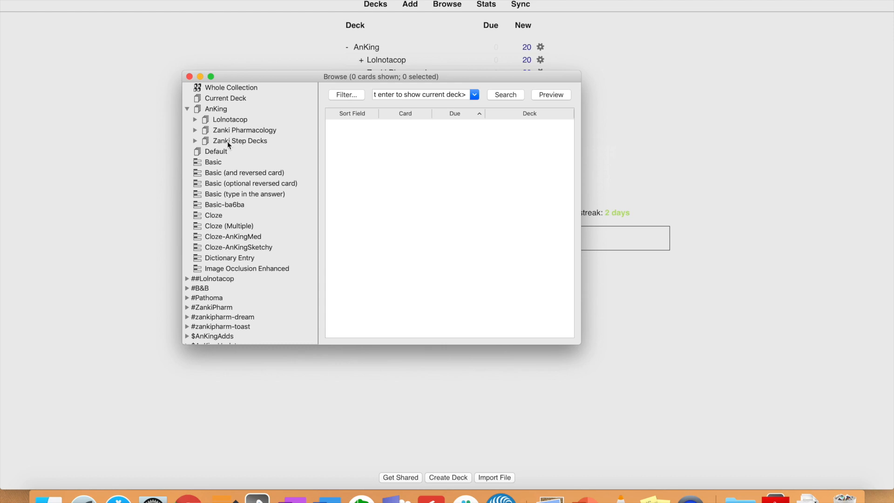
{"action": "left_click", "coordinate": [216, 108]}
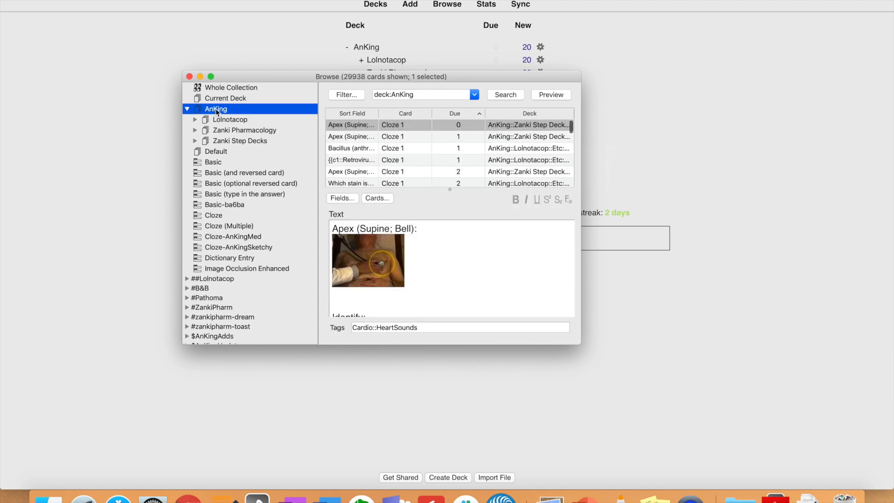
Select all 29938 AnKing cards and suspend them with Cmd+J, then close and reopen Browse
{"action": "left_click", "coordinate": [394, 163]}
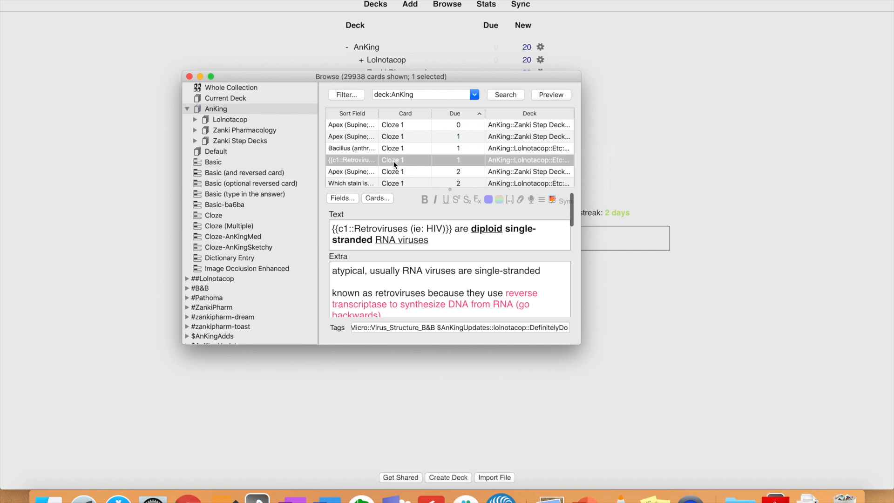
{"action": "key", "text": "super+a"}
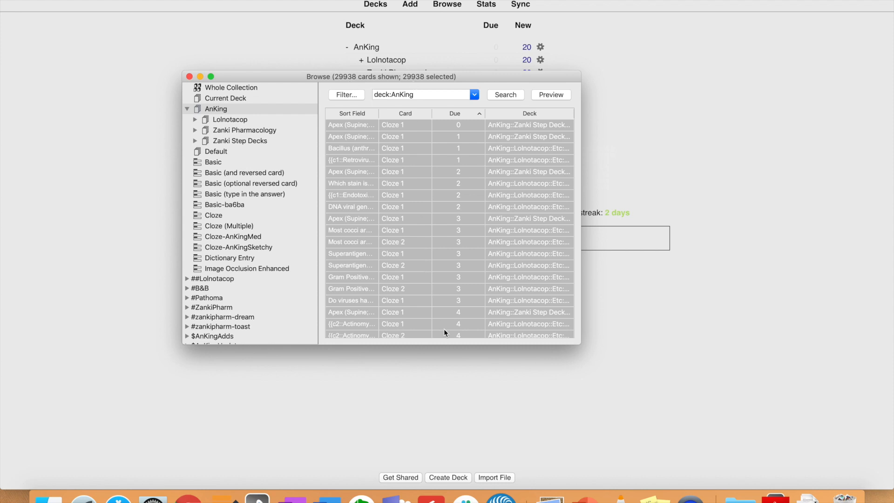
{"action": "key", "text": "super+j"}
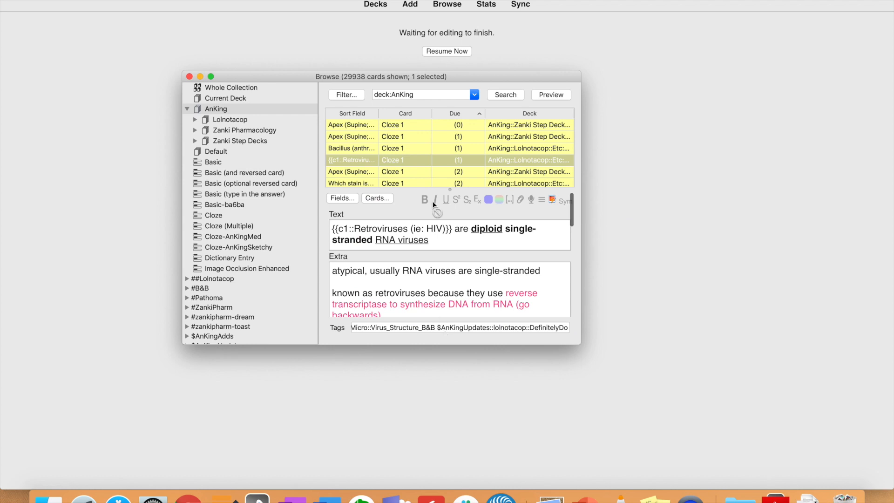
{"action": "left_click", "coordinate": [394, 148]}
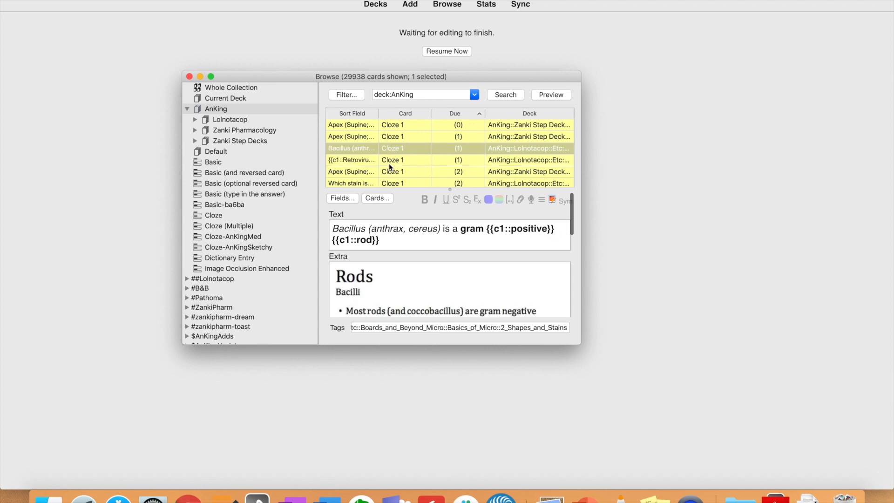
{"action": "left_click", "coordinate": [189, 77]}
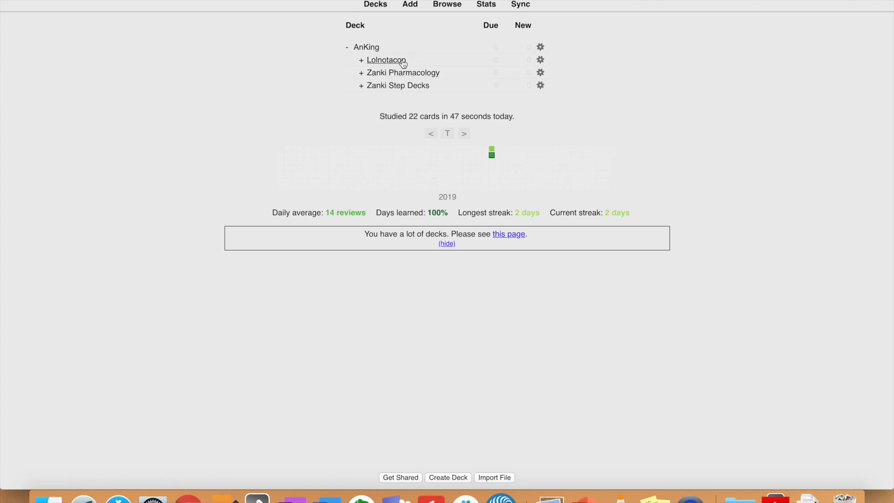
{"action": "left_click", "coordinate": [446, 5]}
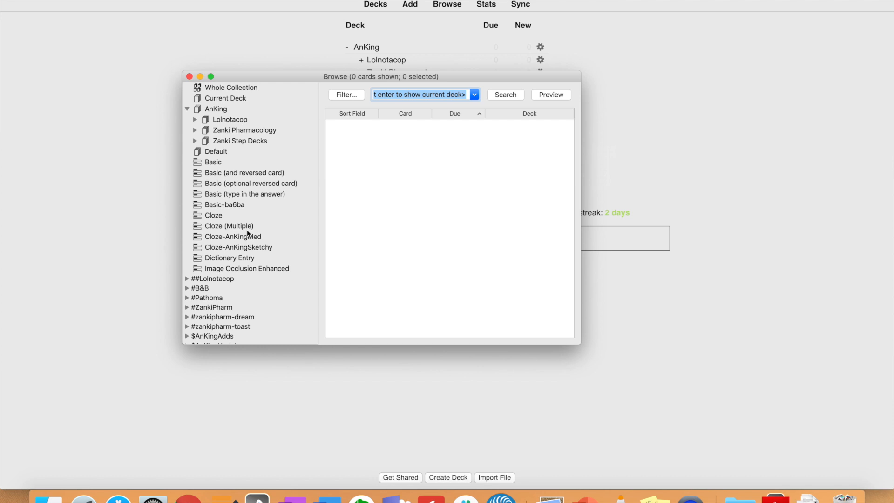
Switch to the Zanki Guide spreadsheet in Chrome and look over its POM sheet
{"action": "left_click", "coordinate": [187, 495]}
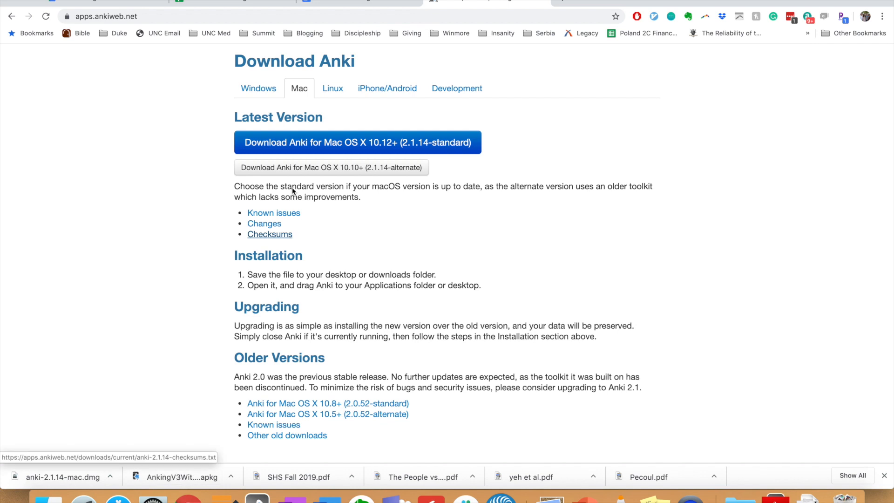
{"action": "left_click", "coordinate": [99, 6]}
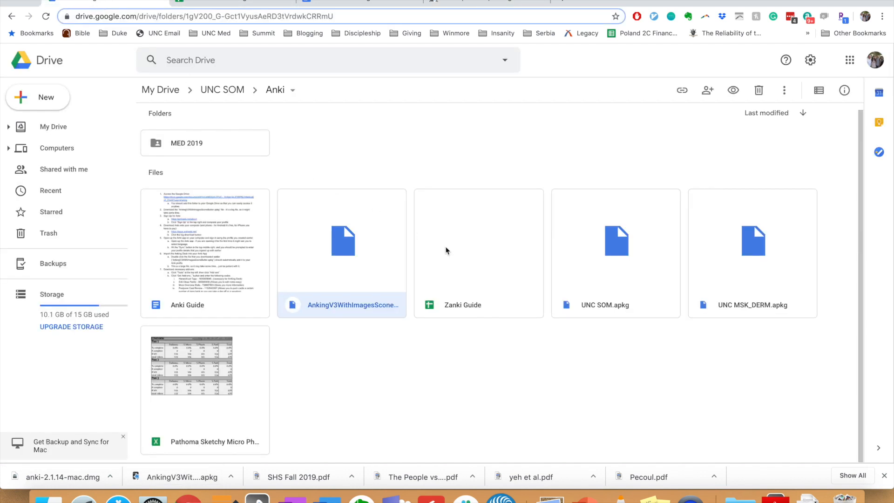
{"action": "left_click", "coordinate": [216, 2]}
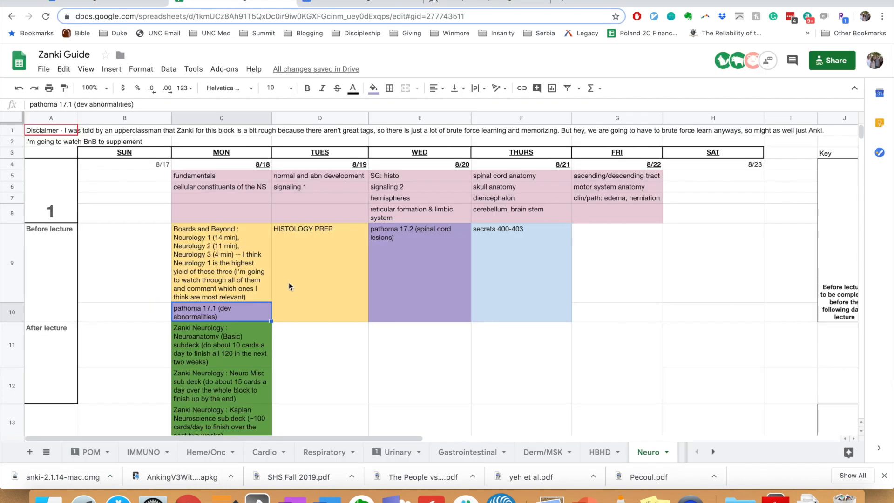
{"action": "left_click", "coordinate": [91, 452]}
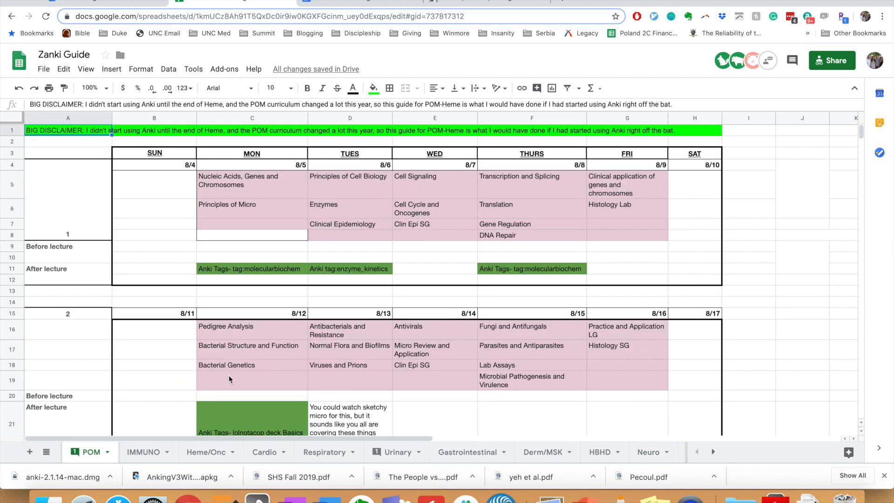
{"action": "scroll", "coordinate": [234, 371], "scroll_direction": "down", "scroll_amount": 5}
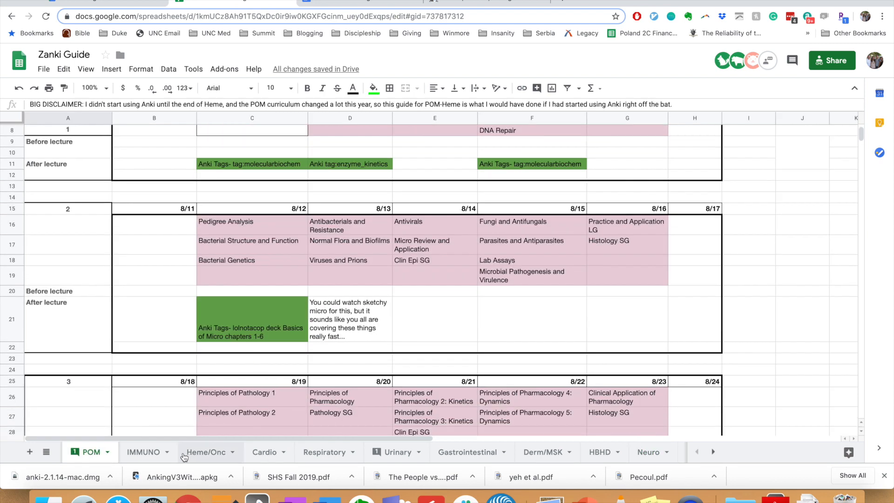
{"action": "scroll", "coordinate": [250, 347], "scroll_direction": "down", "scroll_amount": 2}
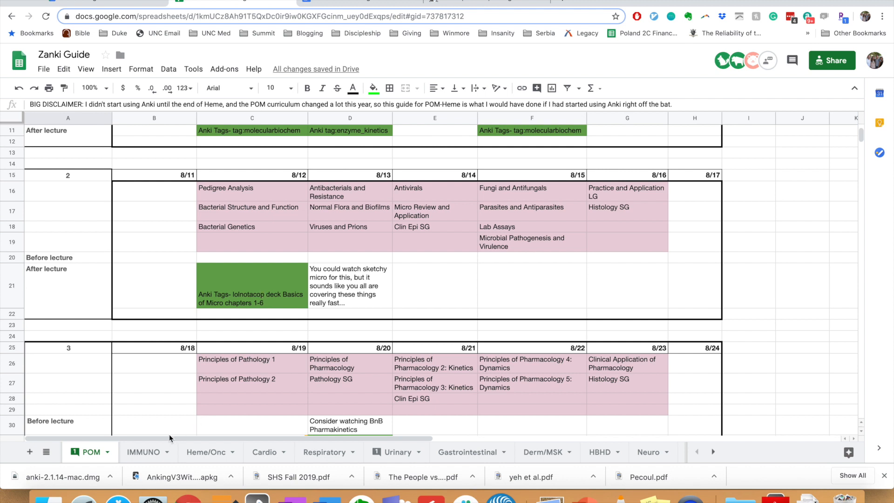
On the IMMUNO sheet, select the Pathoma 2.1 Acute Inflammation Part 1 cell D10
{"action": "left_click", "coordinate": [144, 452]}
{"action": "scroll", "coordinate": [338, 314], "scroll_direction": "down", "scroll_amount": 1}
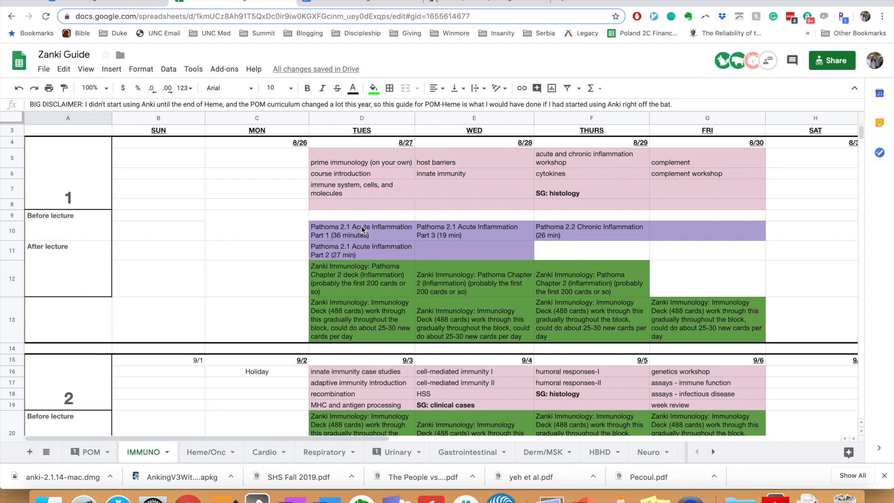
{"action": "scroll", "coordinate": [294, 234], "scroll_direction": "up", "scroll_amount": 1}
{"action": "scroll", "coordinate": [294, 234], "scroll_direction": "down", "scroll_amount": 1}
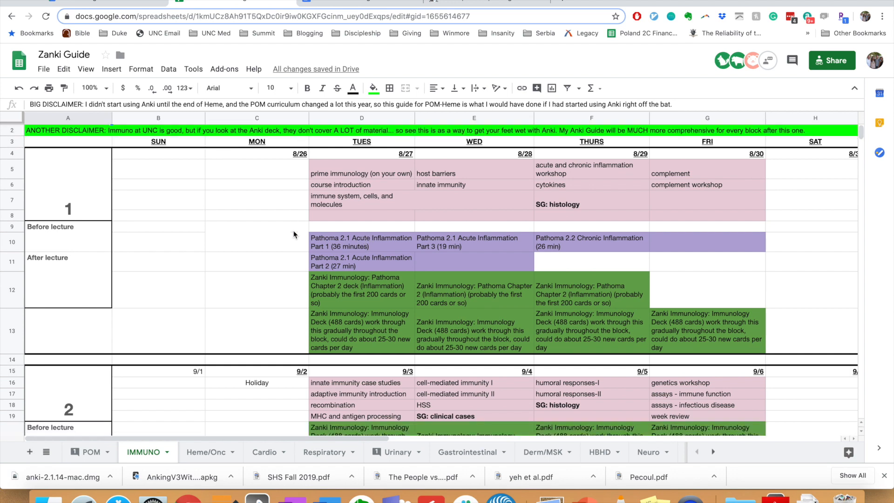
{"action": "left_click", "coordinate": [366, 244]}
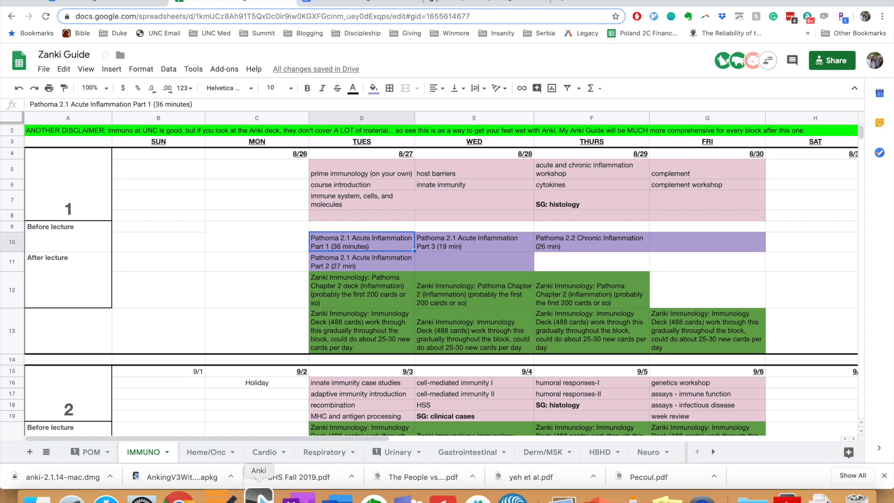
{"action": "left_click", "coordinate": [256, 497]}
Explore the ##Lolnotacop Bugs tags, listing the 1.1_Staph_aureus cards
{"action": "scroll", "coordinate": [205, 209], "scroll_direction": "down", "scroll_amount": 3}
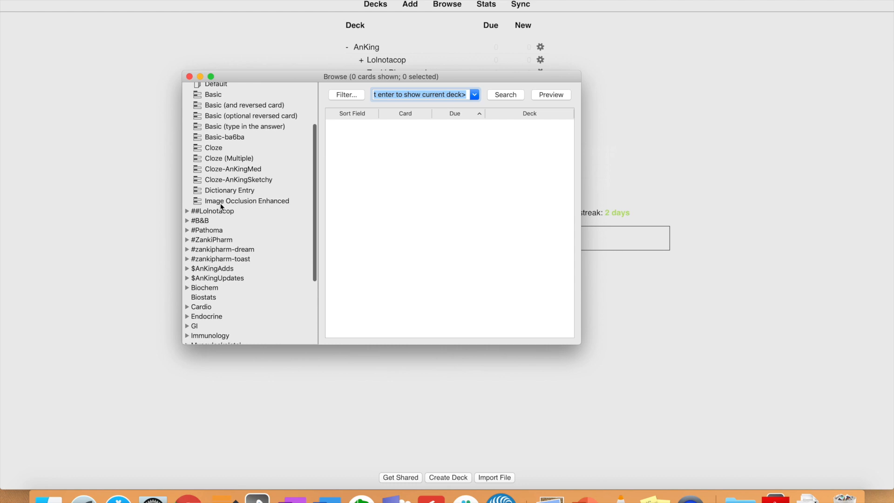
{"action": "left_click", "coordinate": [186, 212]}
{"action": "scroll", "coordinate": [190, 223], "scroll_direction": "down", "scroll_amount": 1}
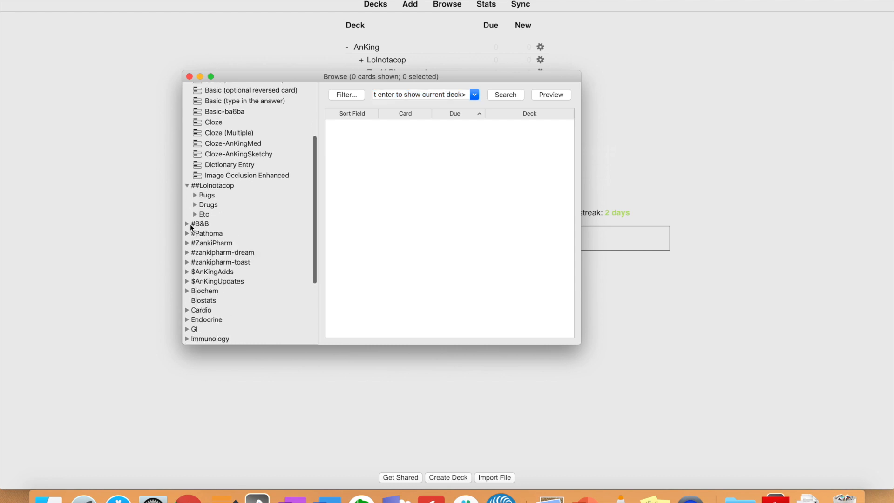
{"action": "left_click", "coordinate": [194, 195]}
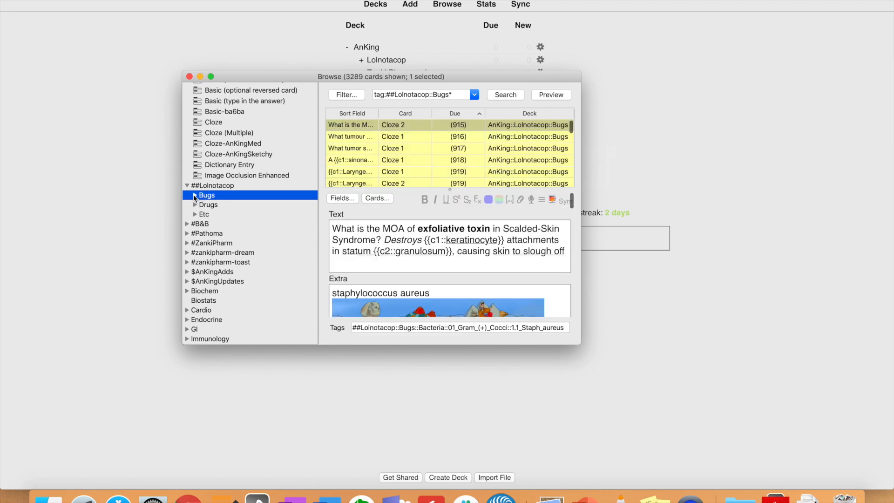
{"action": "left_click", "coordinate": [194, 195]}
{"action": "left_click", "coordinate": [202, 205]}
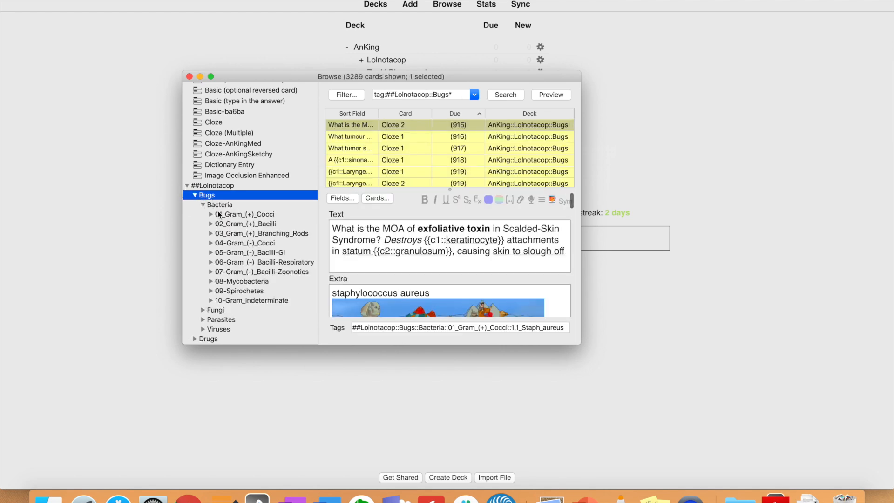
{"action": "left_click", "coordinate": [210, 215]}
{"action": "left_click", "coordinate": [242, 224]}
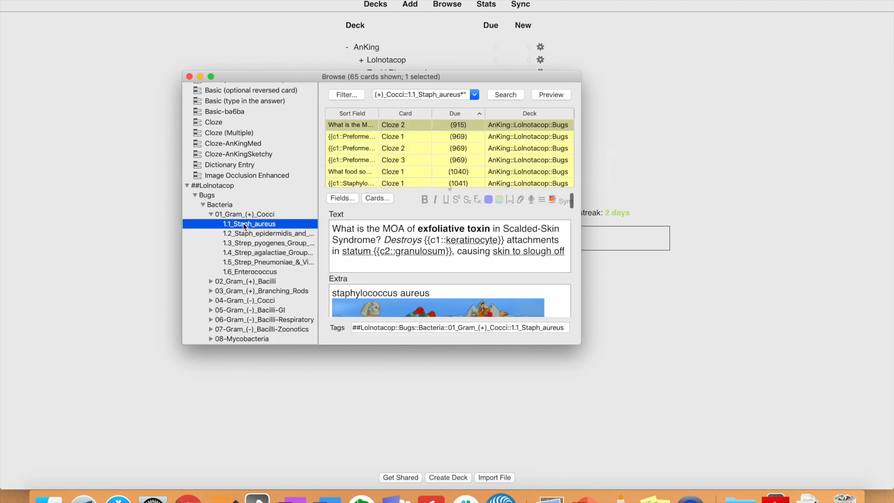
{"action": "left_click", "coordinate": [389, 163]}
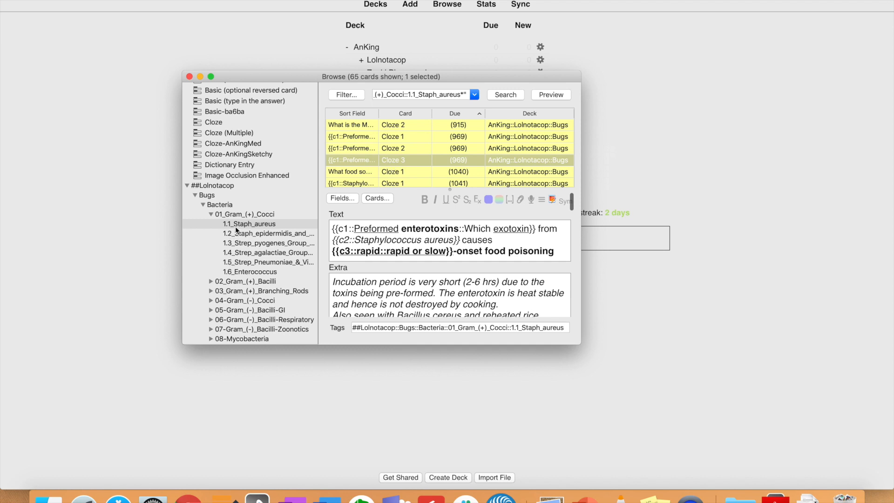
List the 69 cards tagged #Pathoma::02_Inflammation::2.1_AcuteInflammation1
{"action": "scroll", "coordinate": [206, 255], "scroll_direction": "down", "scroll_amount": 5}
{"action": "scroll", "coordinate": [206, 251], "scroll_direction": "down", "scroll_amount": 7}
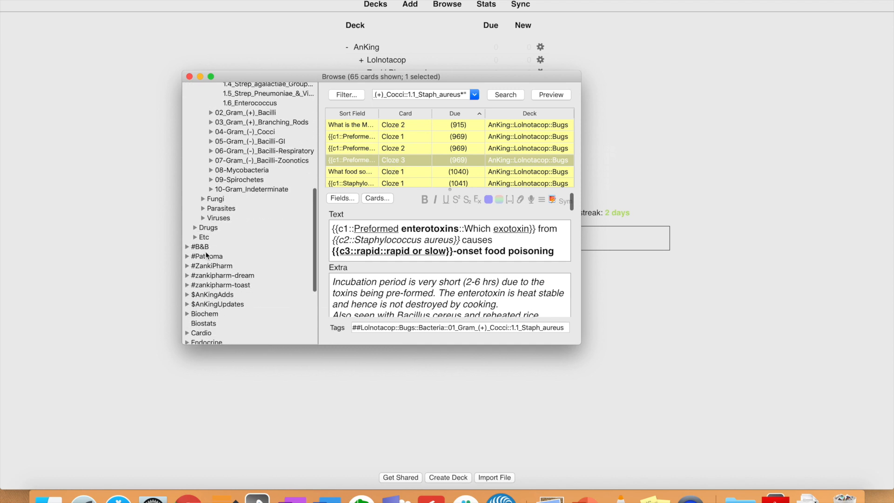
{"action": "left_click", "coordinate": [186, 256]}
{"action": "scroll", "coordinate": [200, 220], "scroll_direction": "down", "scroll_amount": 3}
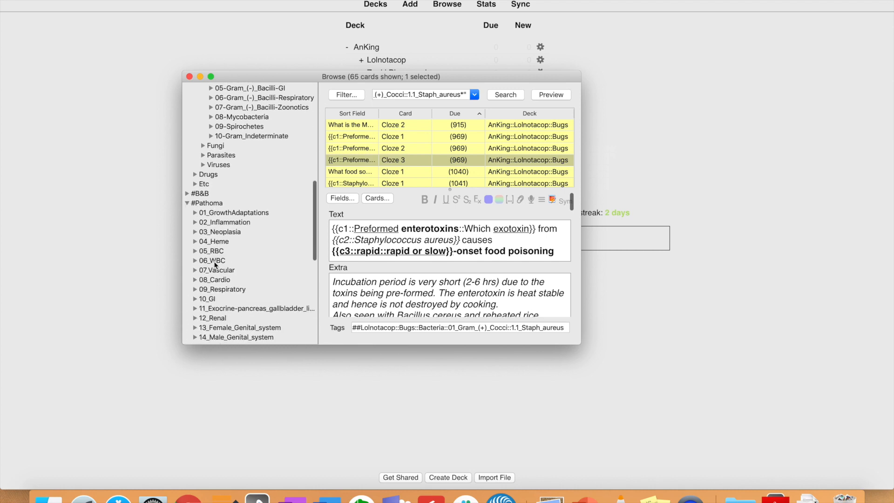
{"action": "left_click", "coordinate": [195, 220]}
{"action": "left_click", "coordinate": [227, 233]}
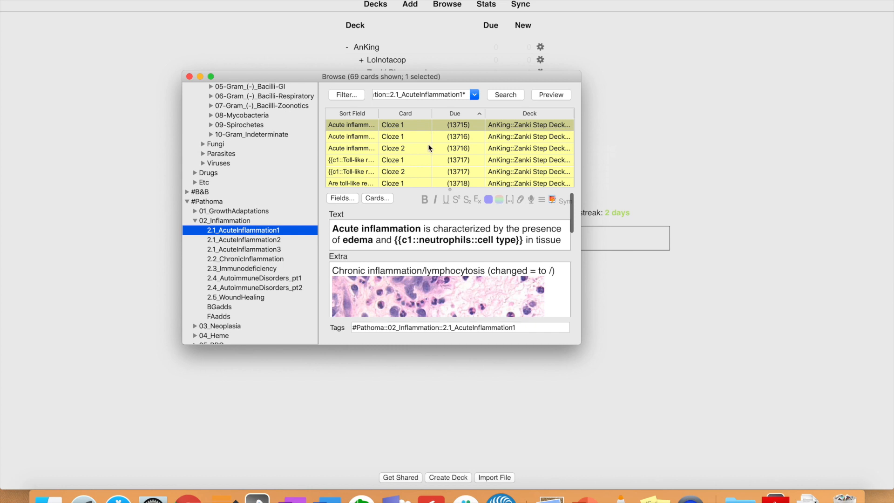
Select all 69 Pathoma 2.1_AcuteInflammation1 cards in the browser, unsuspend them, and return to Decks
{"action": "left_click", "coordinate": [412, 151]}
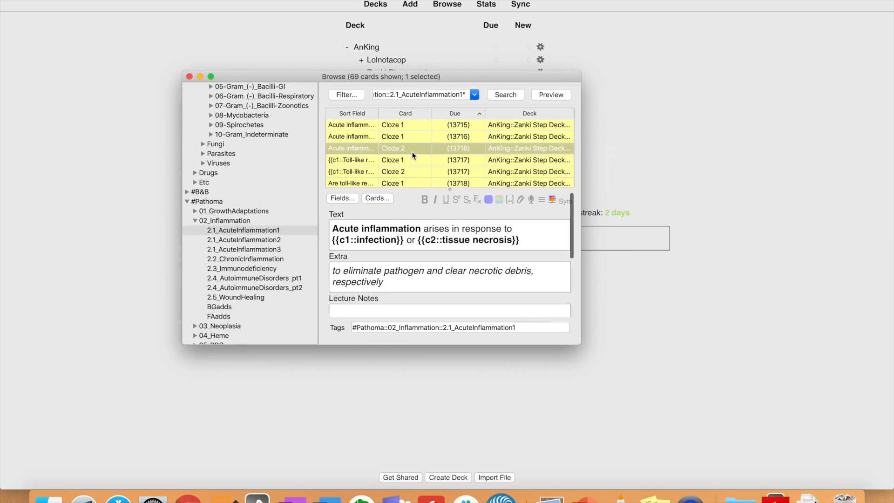
{"action": "left_click", "coordinate": [240, 230]}
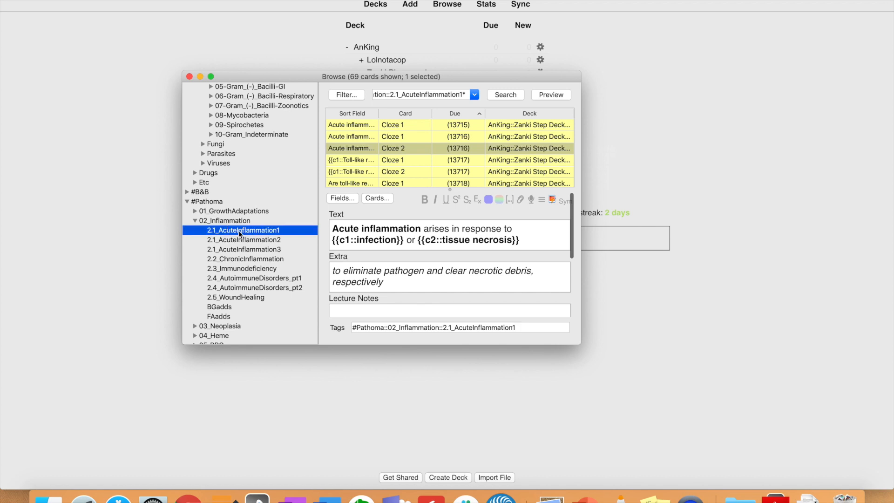
{"action": "left_click", "coordinate": [365, 149]}
{"action": "key", "text": "super+a"}
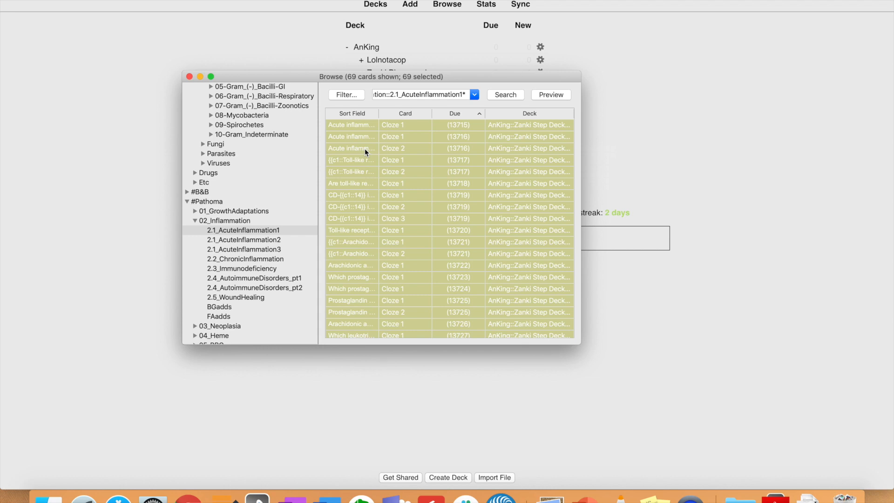
{"action": "key", "text": "super+j"}
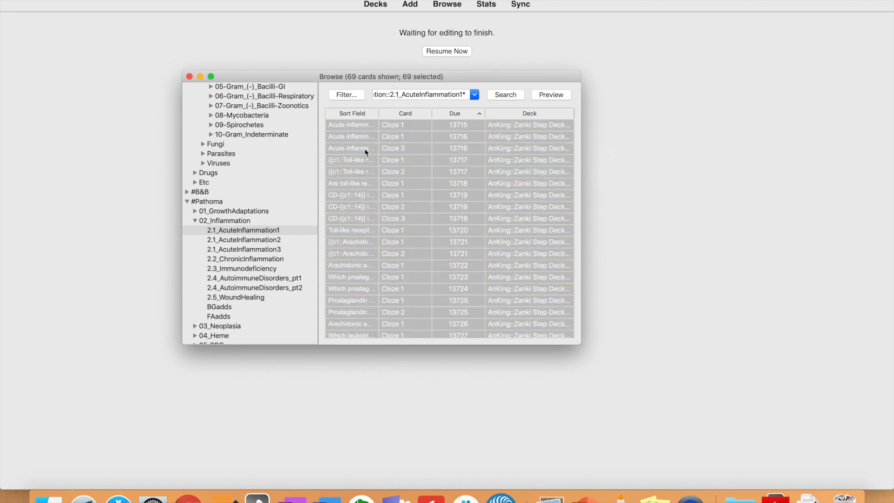
{"action": "left_click", "coordinate": [375, 8]}
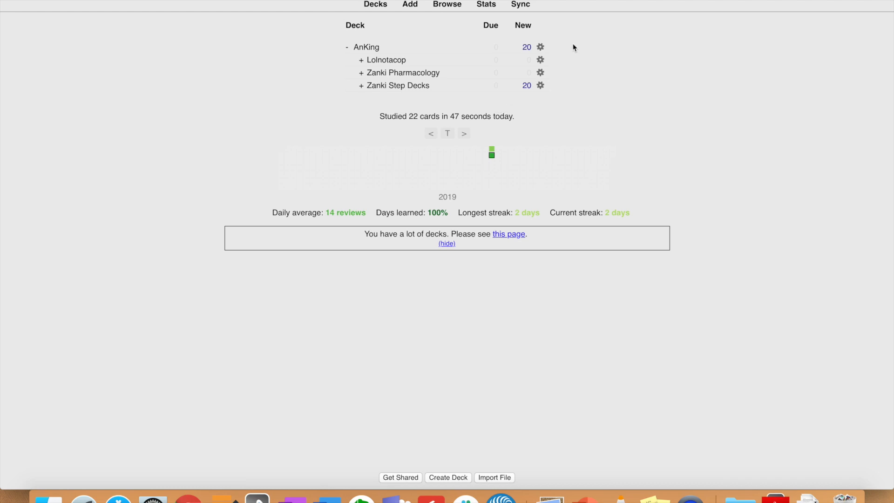
Open the AnKing deck's options and inspect the 10 in the learning steps field
{"action": "left_click", "coordinate": [541, 47]}
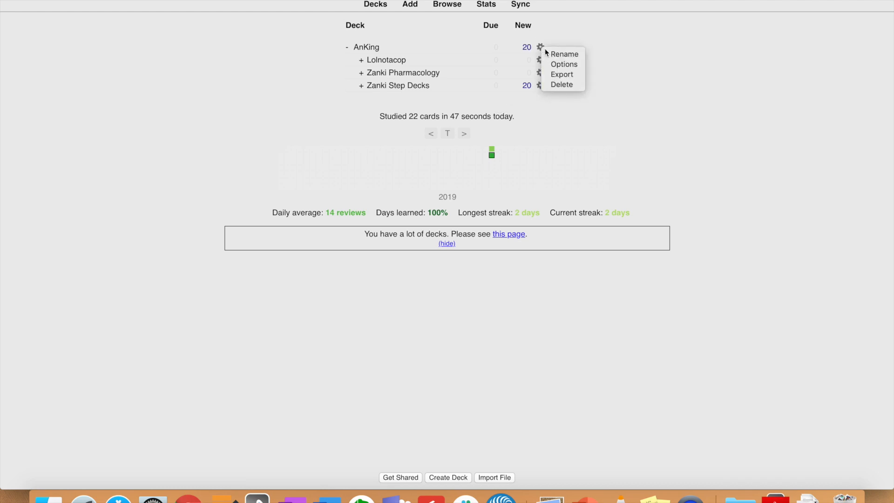
{"action": "left_click", "coordinate": [569, 34]}
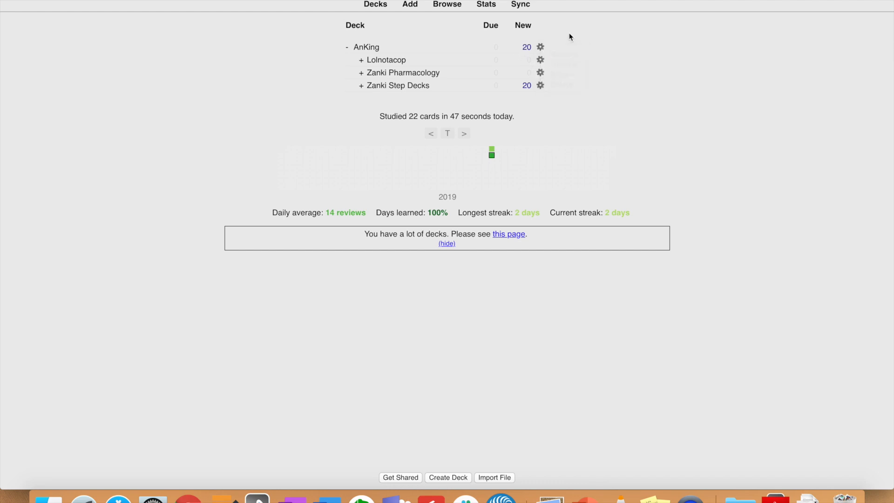
{"action": "left_click", "coordinate": [541, 47]}
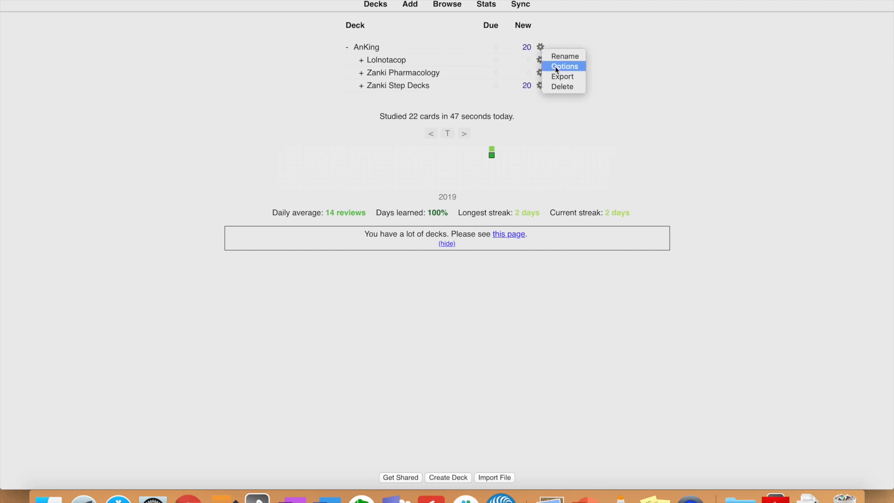
{"action": "left_click", "coordinate": [555, 66]}
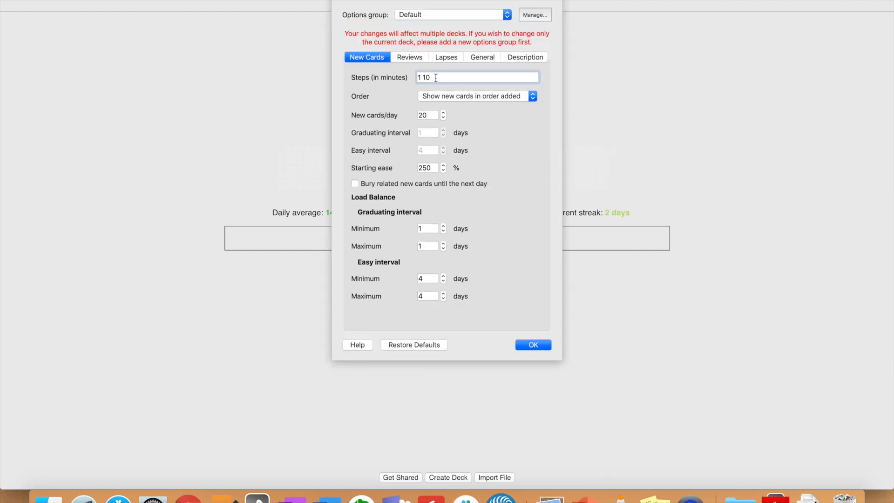
{"action": "left_click", "coordinate": [433, 79]}
{"action": "left_click", "coordinate": [420, 78]}
{"action": "left_click_drag", "start_coordinate": [435, 77], "coordinate": [419, 78]}
{"action": "left_click", "coordinate": [432, 76]}
Change New cards/day from 20 to 9999
{"action": "double_click", "coordinate": [429, 116]}
{"action": "type", "text": "9999"}
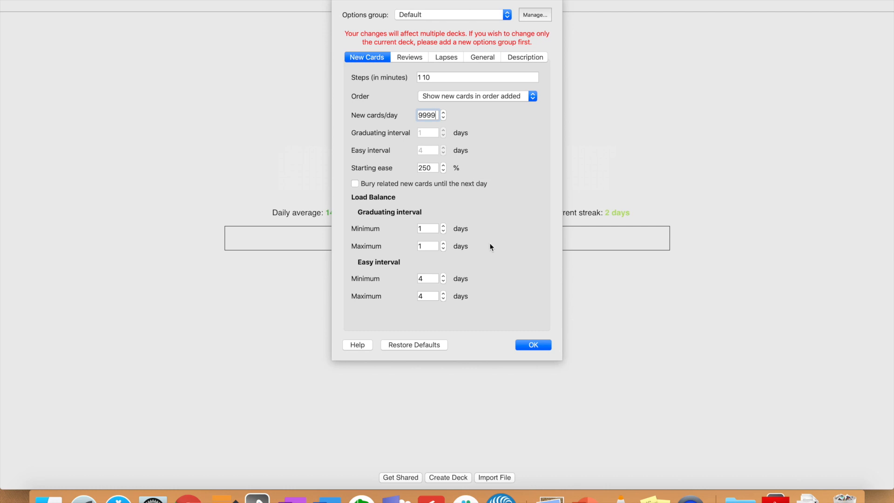
{"action": "left_click", "coordinate": [426, 117]}
{"action": "left_click", "coordinate": [404, 63]}
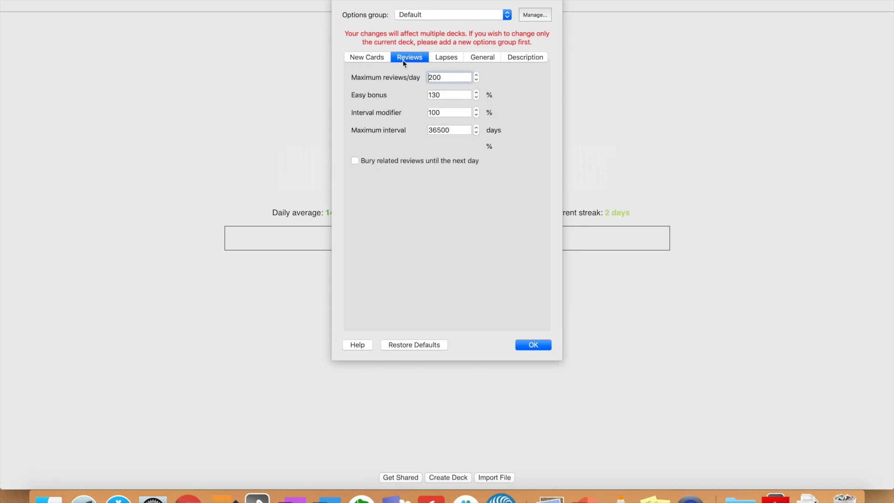
Set Maximum reviews/day to 9999 and the Lapses leech action to Tag Only
{"action": "type", "text": "9999"}
{"action": "left_click", "coordinate": [446, 58]}
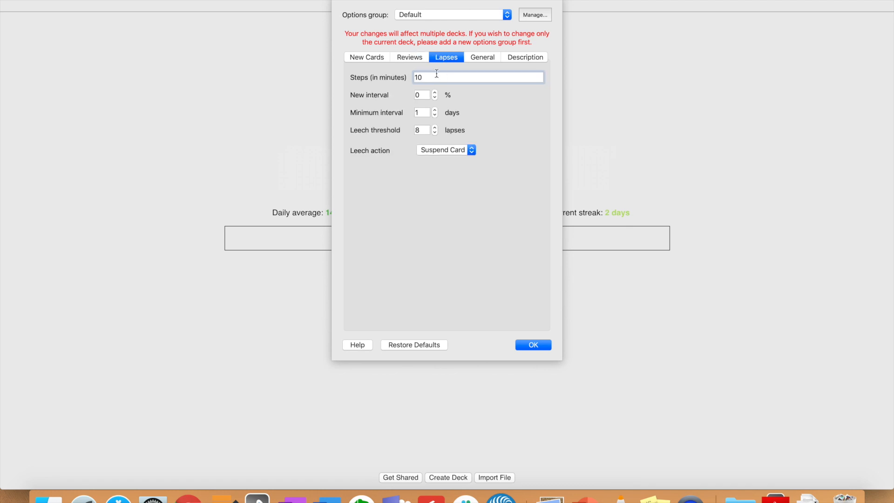
{"action": "left_click", "coordinate": [442, 155]}
{"action": "left_click", "coordinate": [441, 159]}
{"action": "left_click", "coordinate": [444, 150]}
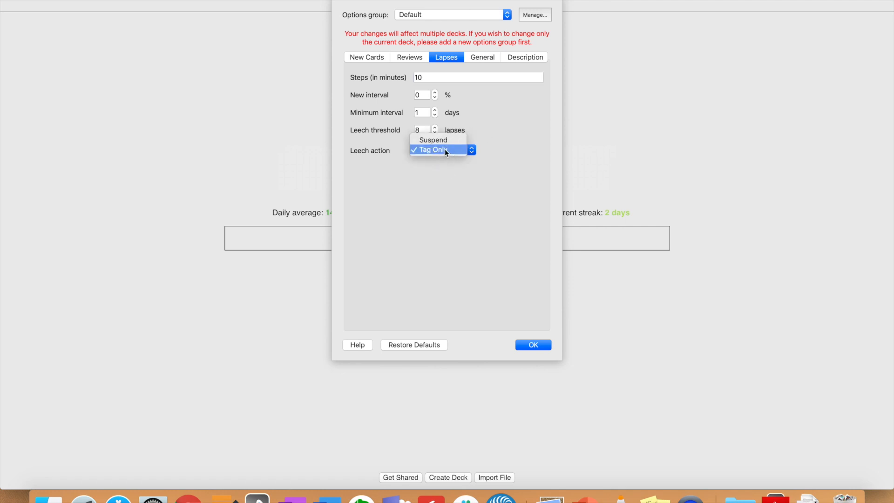
{"action": "left_click", "coordinate": [454, 188]}
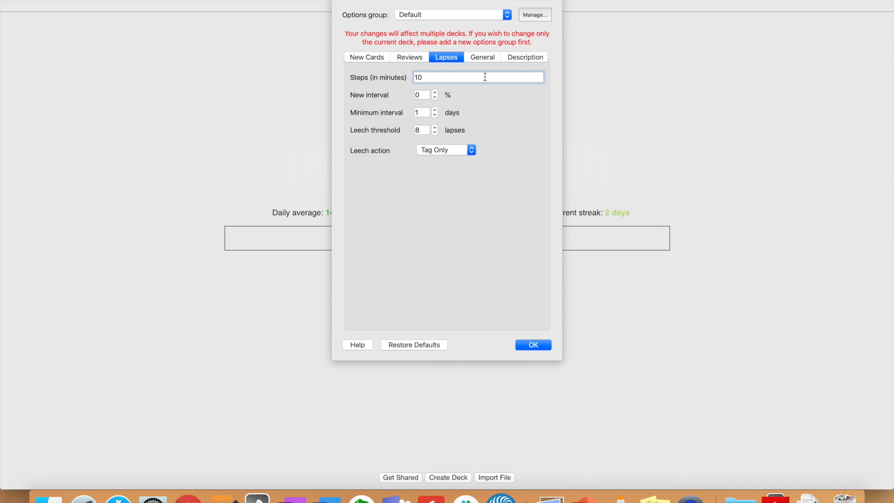
Look over the General, Description and other option tabs, then save the deck options with OK
{"action": "left_click", "coordinate": [484, 58]}
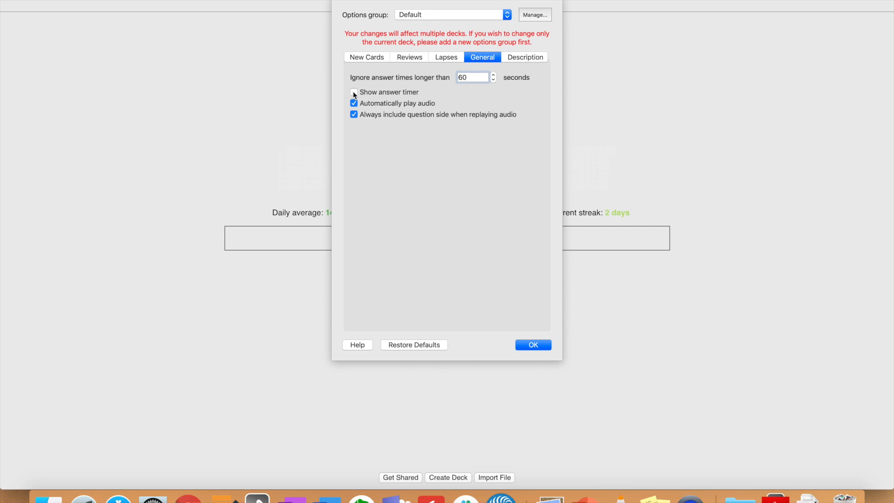
{"action": "left_click", "coordinate": [520, 58]}
{"action": "left_click", "coordinate": [443, 58]}
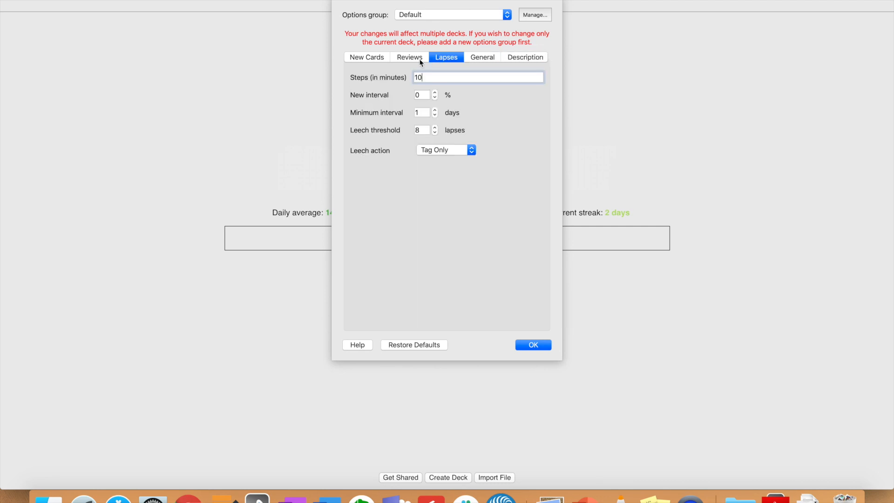
{"action": "left_click", "coordinate": [411, 59]}
{"action": "left_click", "coordinate": [364, 58]}
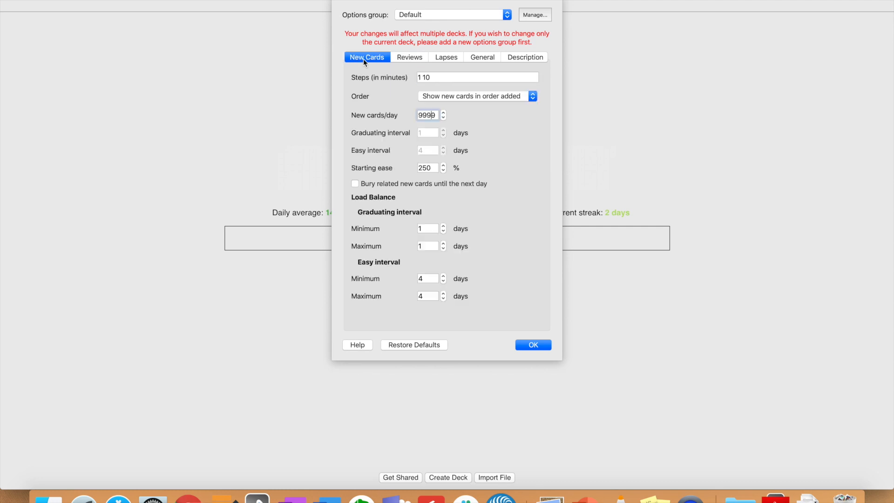
{"action": "left_click", "coordinate": [532, 345]}
{"action": "mouse_move", "coordinate": [473, 153]}
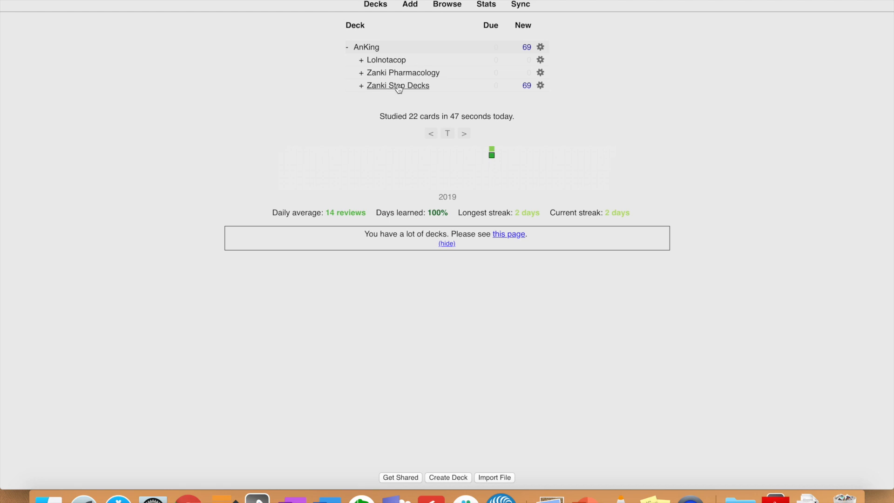
Check the Zanki Guide spreadsheet, then start a study session on Zanki Step Decks
{"action": "key", "text": "ctrl+Left"}
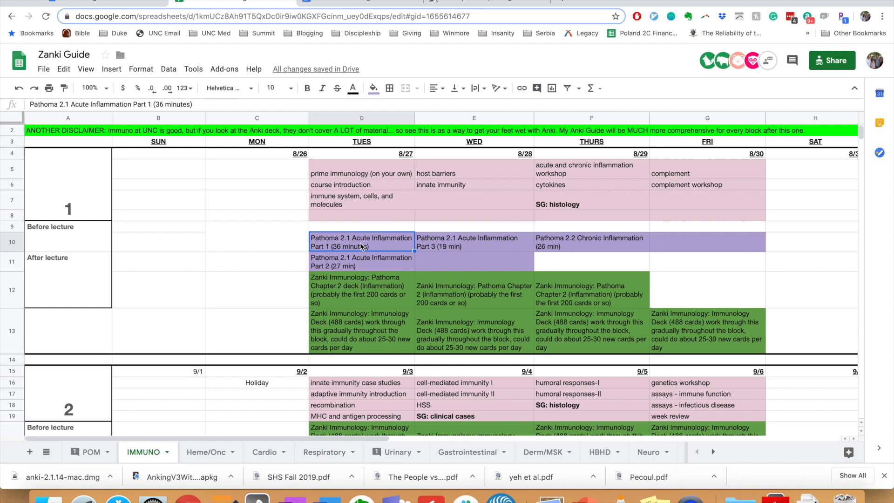
{"action": "key", "text": "ctrl+Right"}
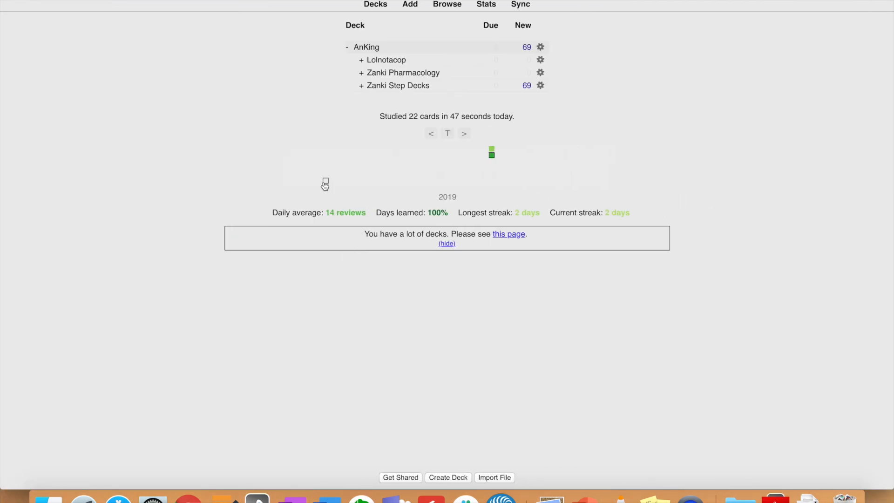
{"action": "left_click", "coordinate": [398, 87]}
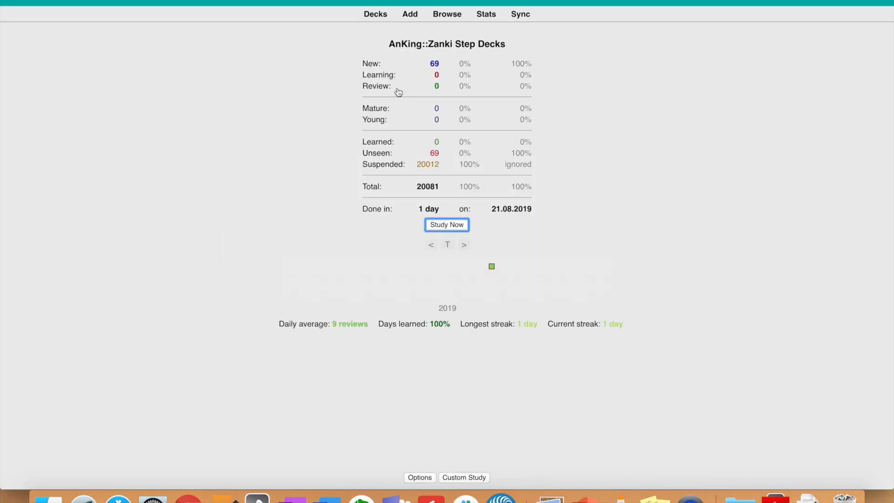
{"action": "left_click", "coordinate": [445, 225]}
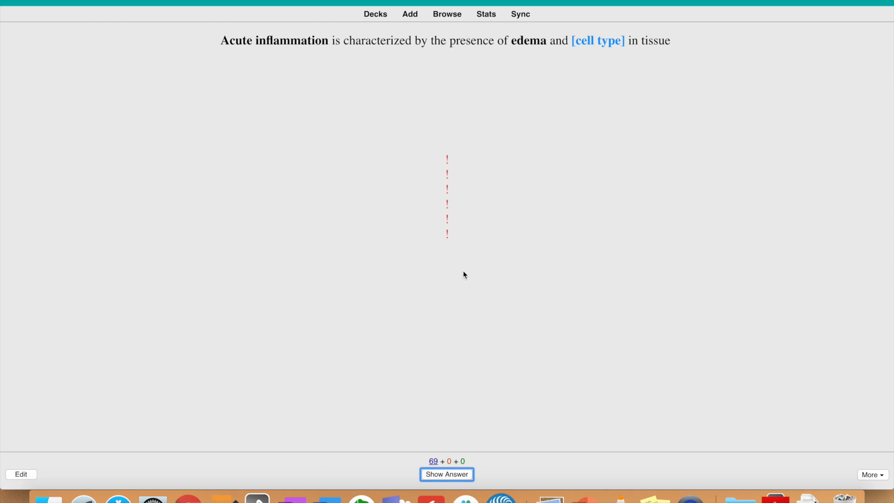
Reveal and grade the first acute inflammation card, then reveal the next card's answer
{"action": "key", "text": "space"}
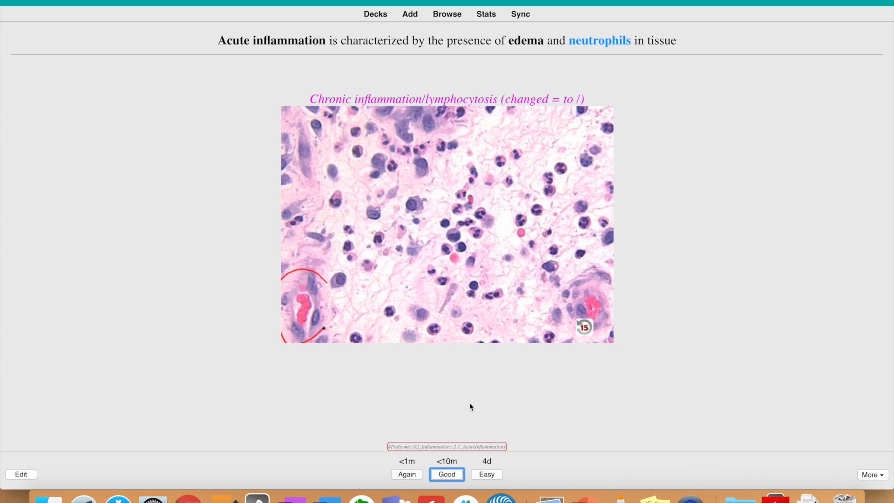
{"action": "key", "text": "space"}
{"action": "key", "text": "space"}
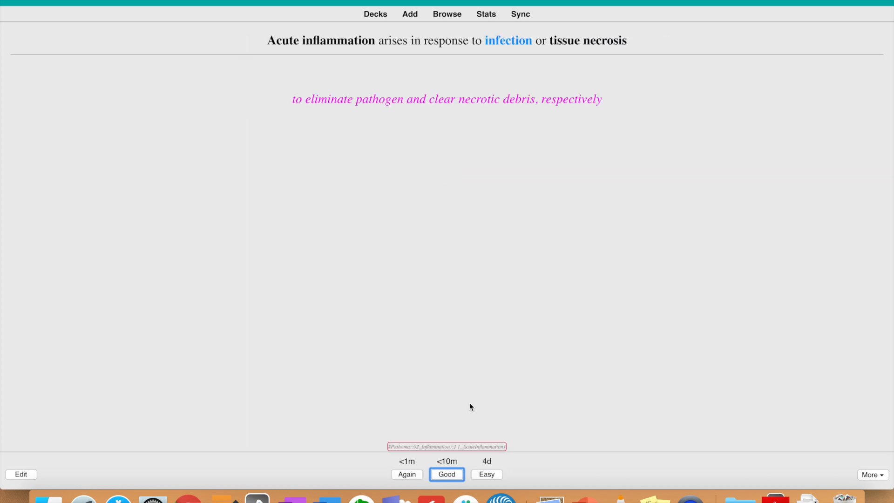
{"action": "key", "text": "space"}
{"action": "key", "text": "space"}
{"action": "key", "text": "space"}
{"action": "key", "text": "space"}
{"action": "key", "text": "space"}
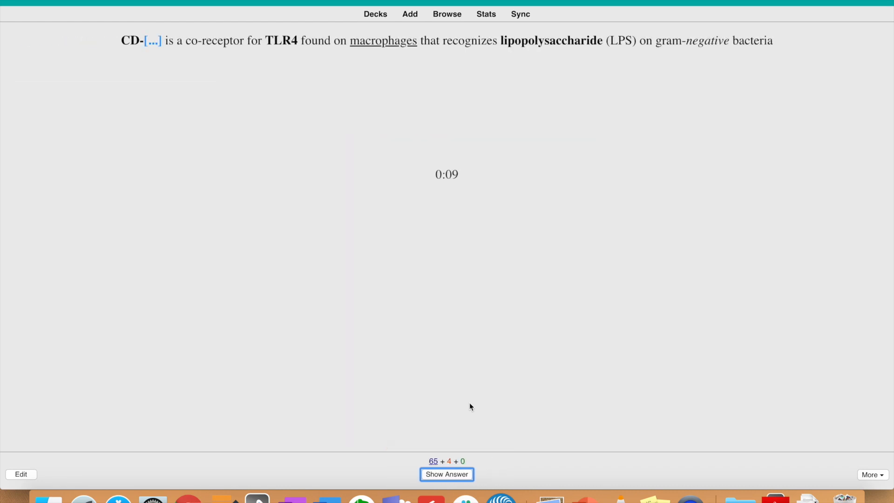